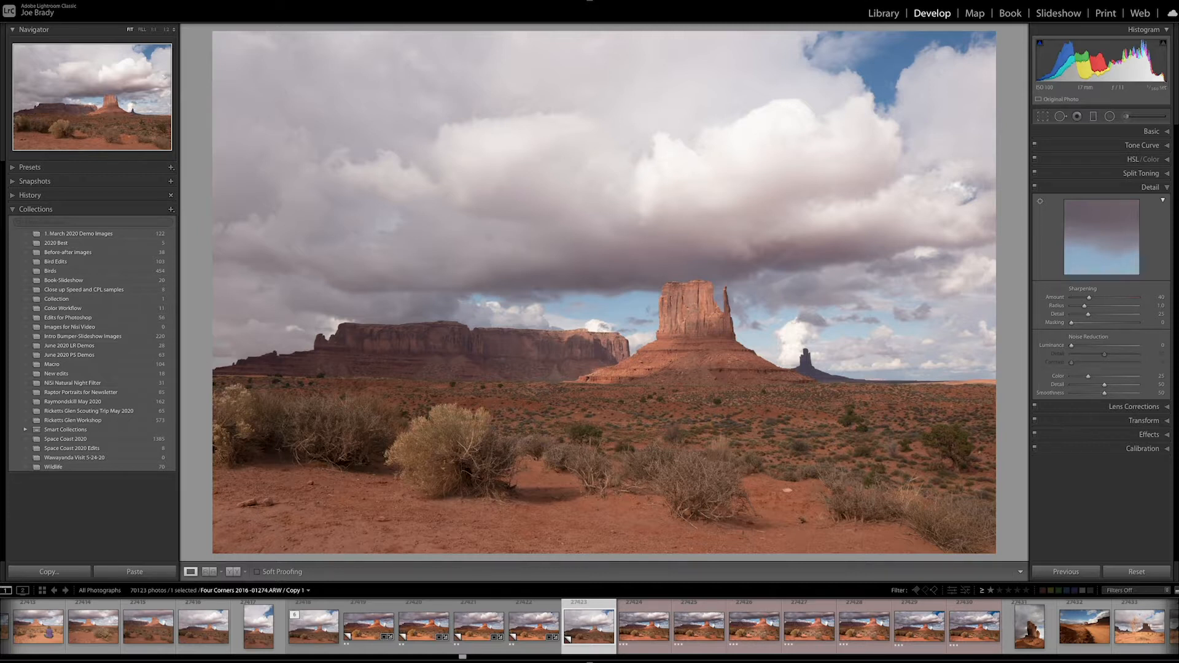
Set the photo's basic tone adjustments to Highlights -100 and Shadows +62.
left_click(1149, 131)
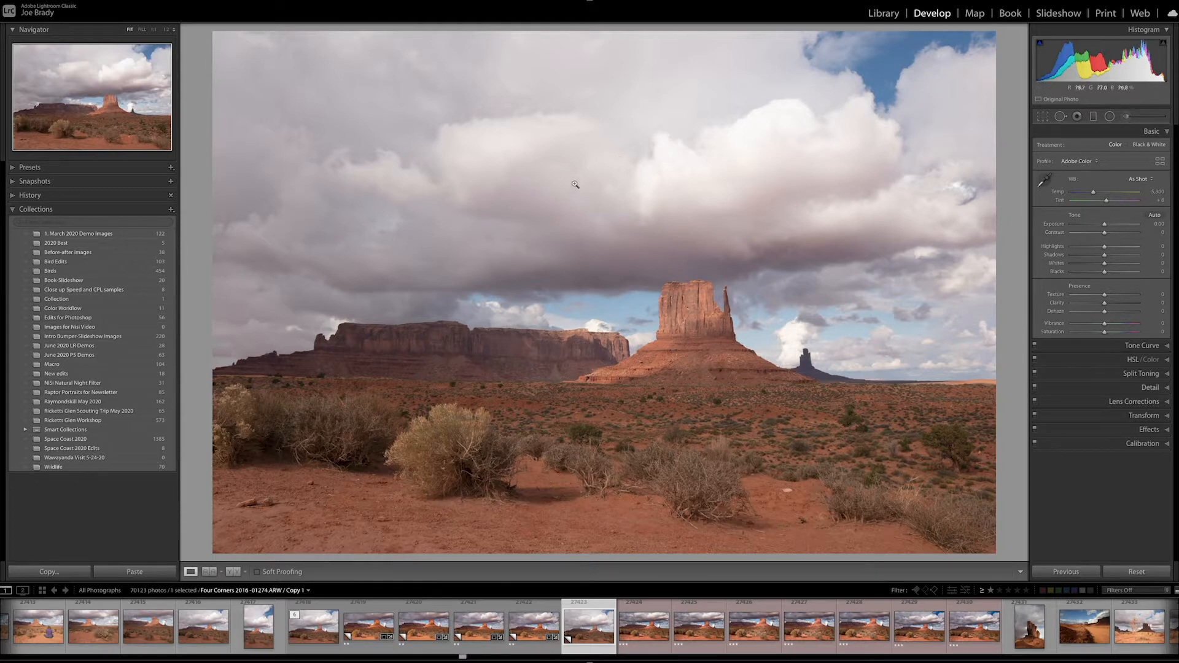
left_click_drag(1105, 247, 1062, 251)
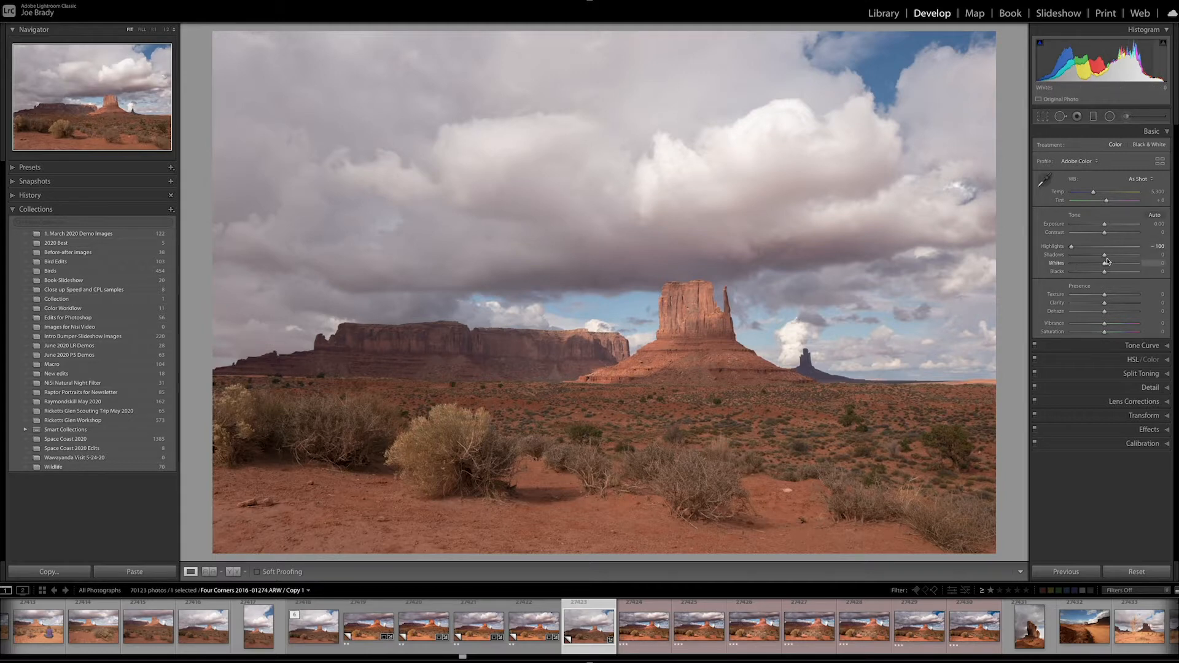
left_click_drag(1105, 256, 1127, 256)
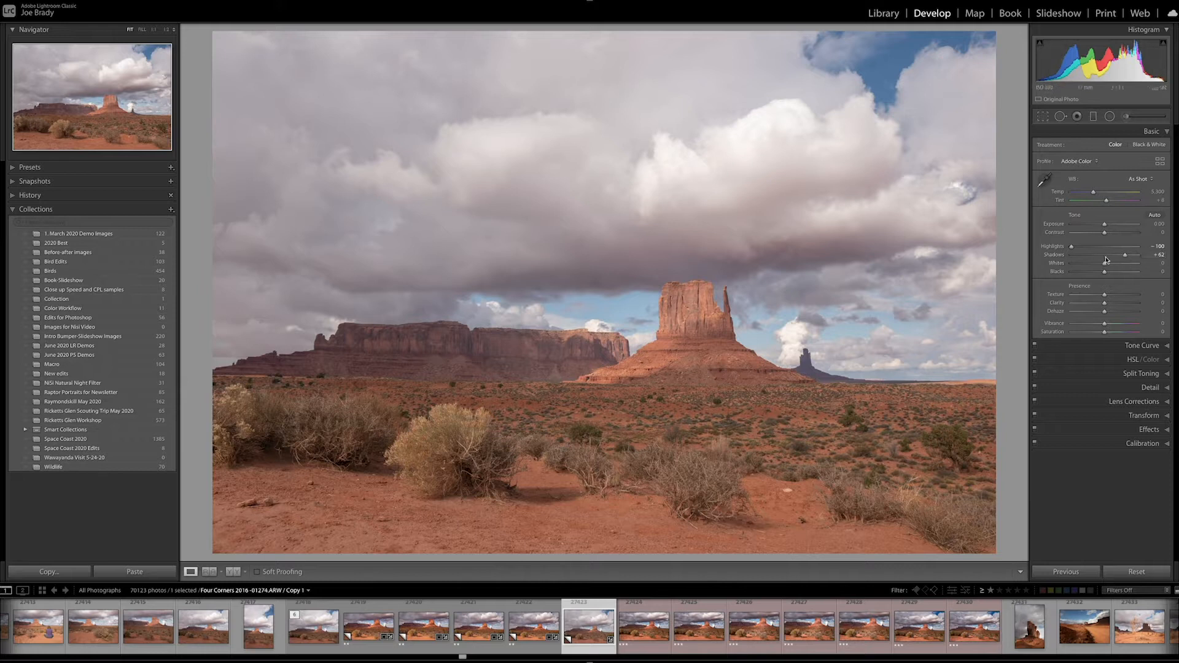
Set the photo's presence adjustments to Texture +55, Clarity +30, Vibrance +21 and Saturation +15.
left_click(1122, 296)
left_click(1115, 303)
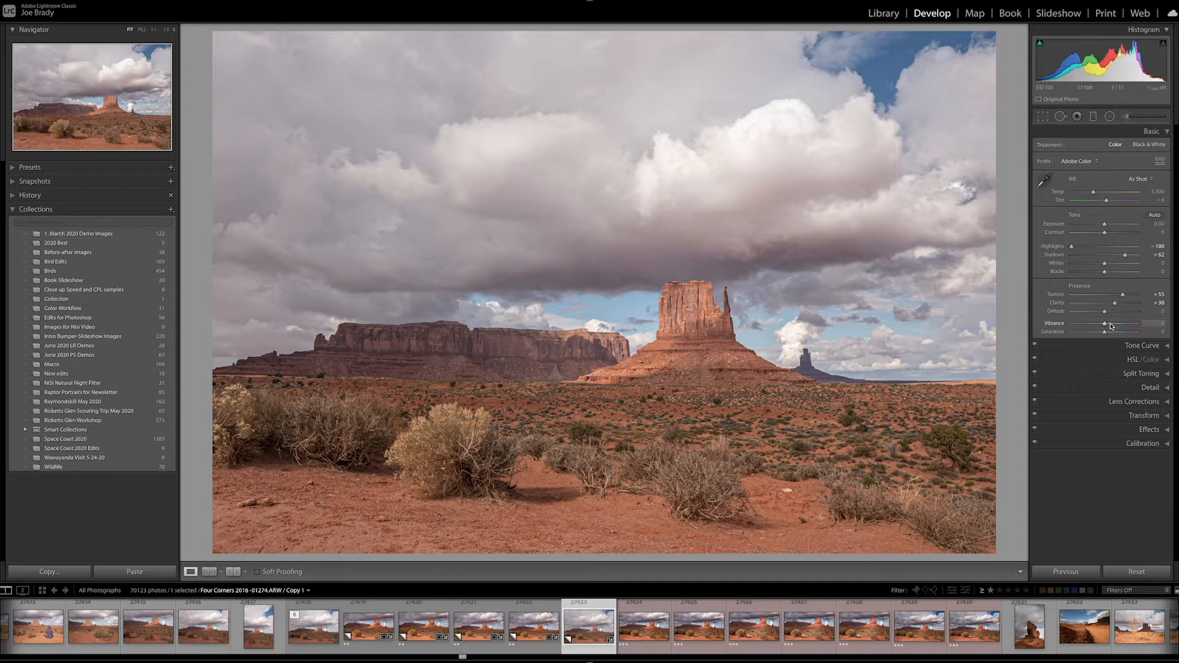
mouse_move(1112, 325)
left_mouse_down()
mouse_move(1132, 324)
mouse_move(1108, 333)
left_mouse_up()
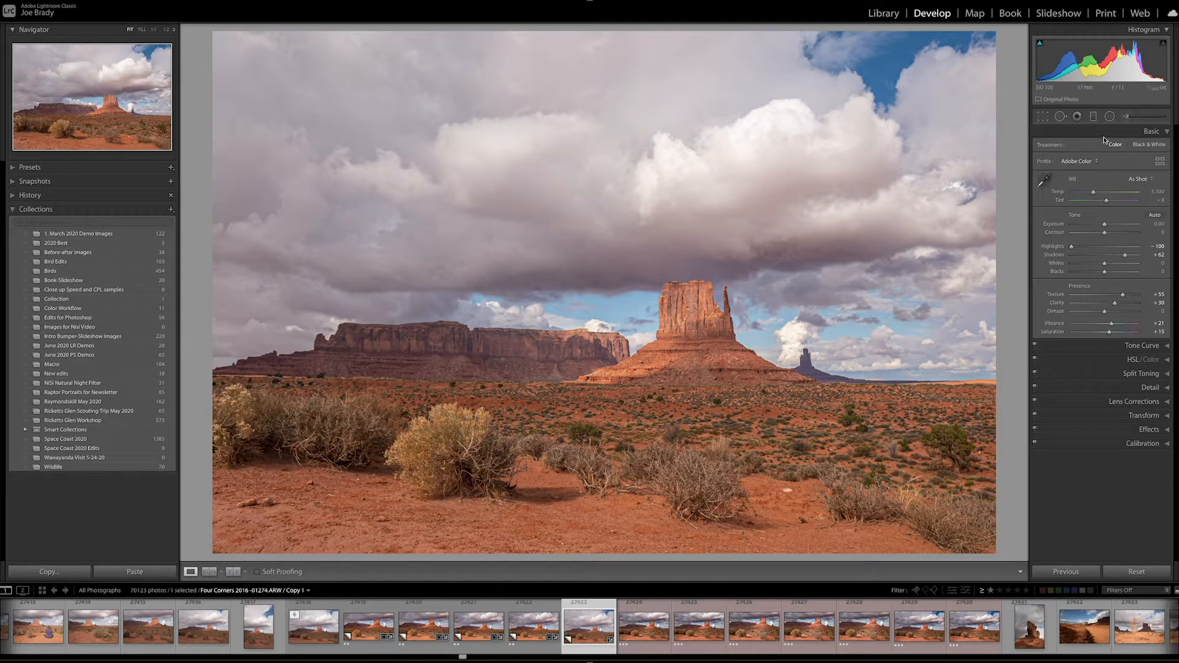
Add a graduated filter fading from the clouds down to the horizon, with Contrast 41 and Dehaze 14.
left_click(1094, 119)
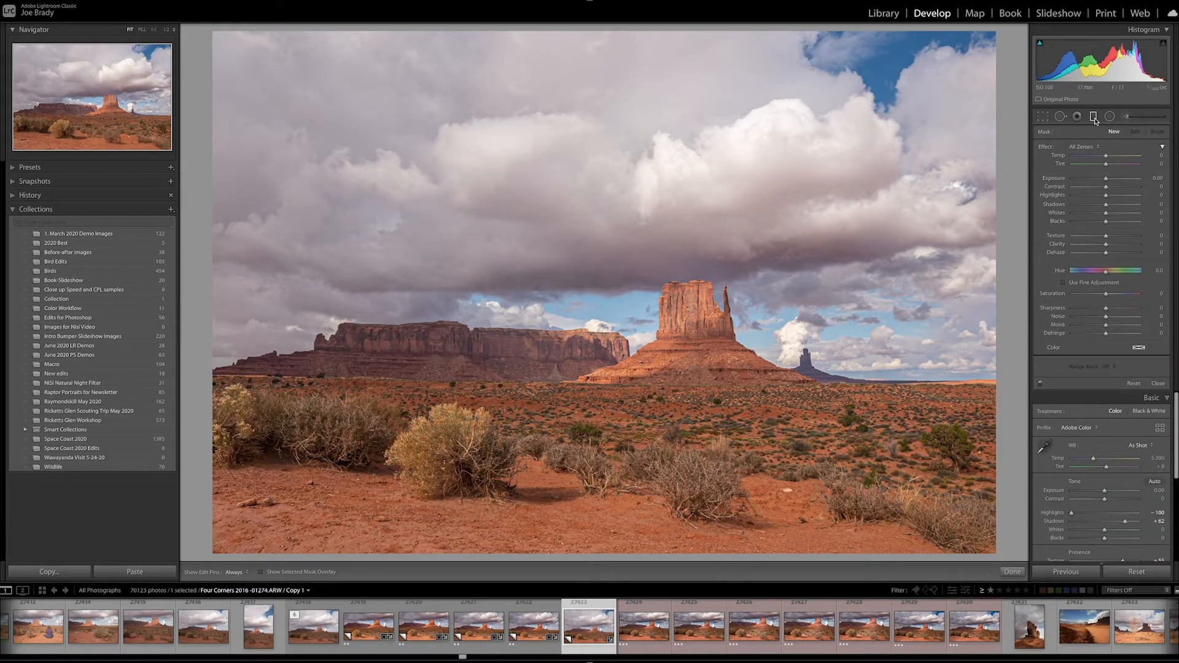
left_click_drag(630, 246, 628, 376)
left_click(263, 573)
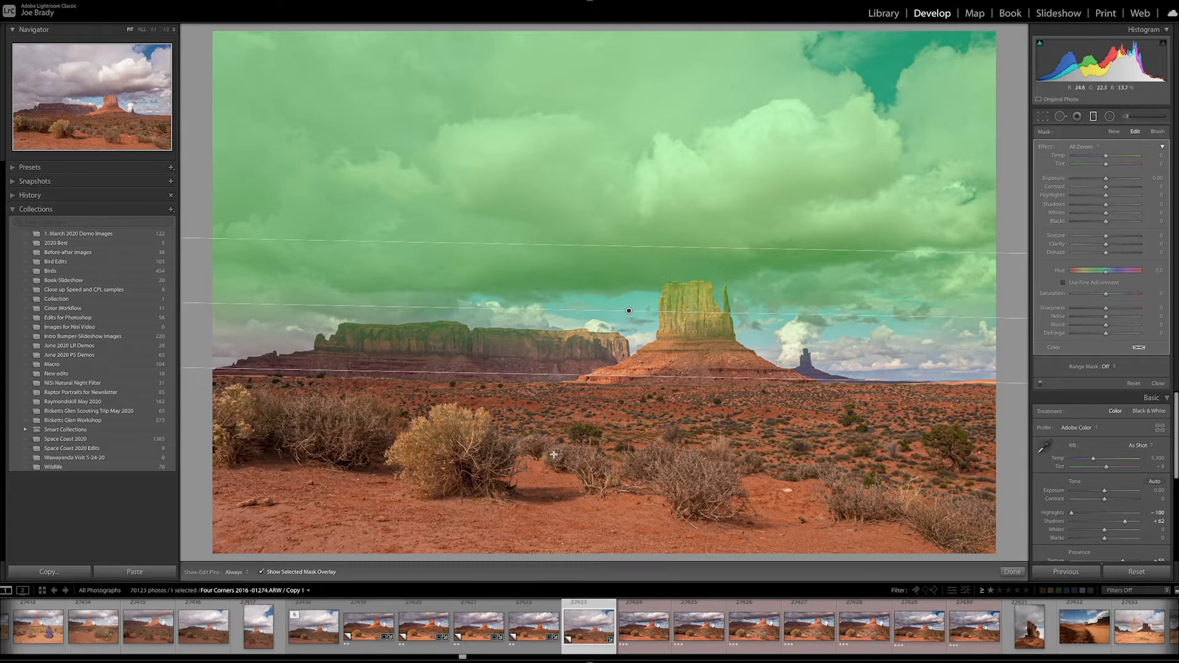
key("o")
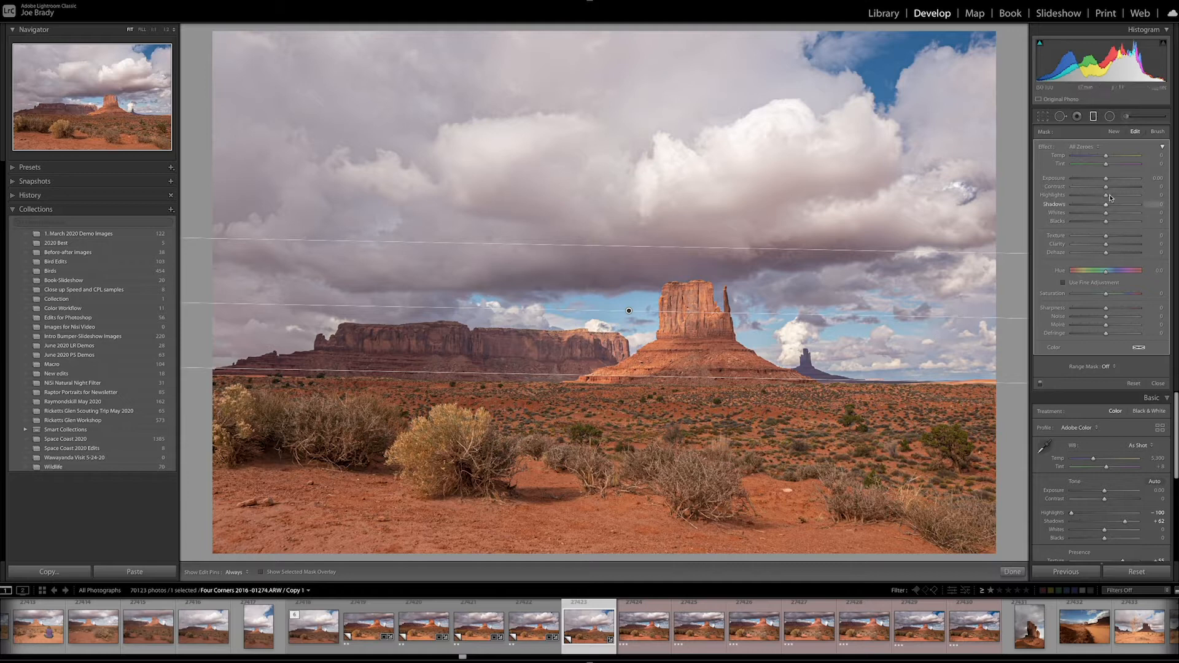
left_click_drag(1113, 187, 1121, 188)
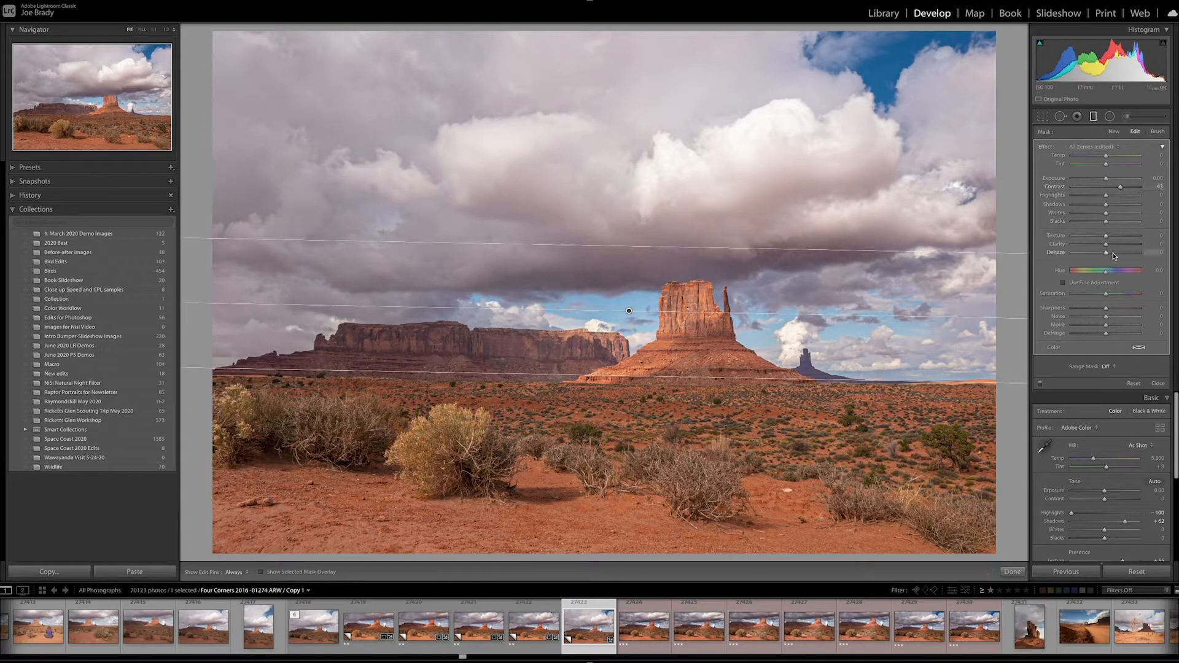
left_click_drag(1106, 252, 1110, 253)
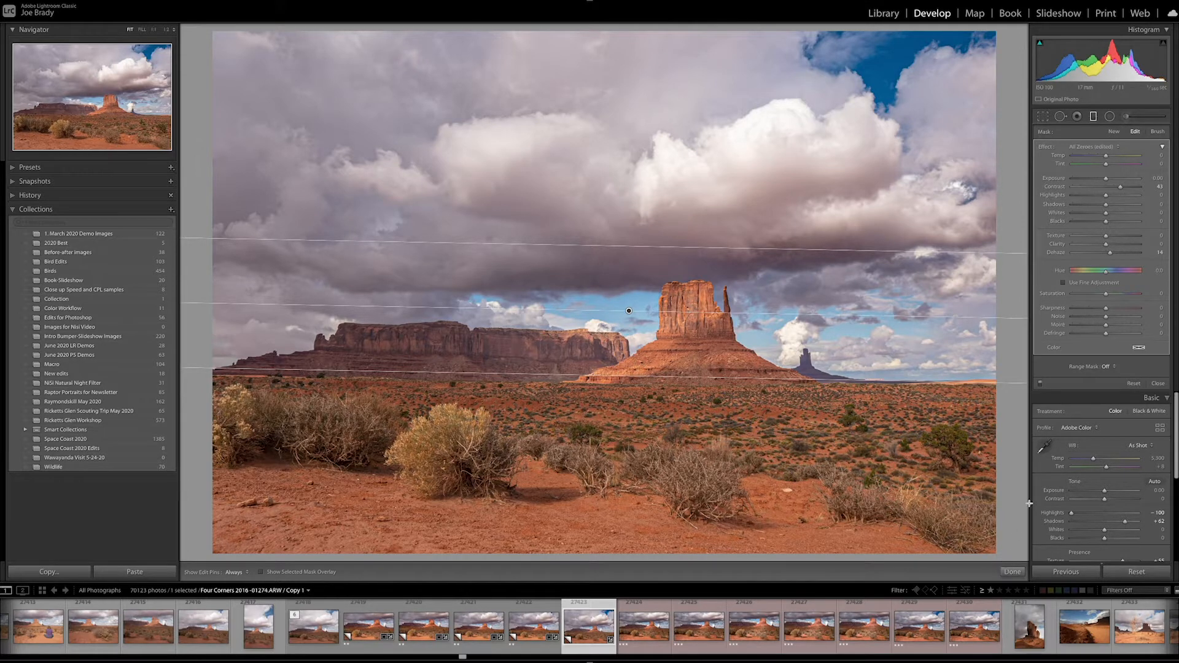
Add a second graduated filter rising from the desert foreground, raising its Exposure to about 0.6.
left_click(1114, 132)
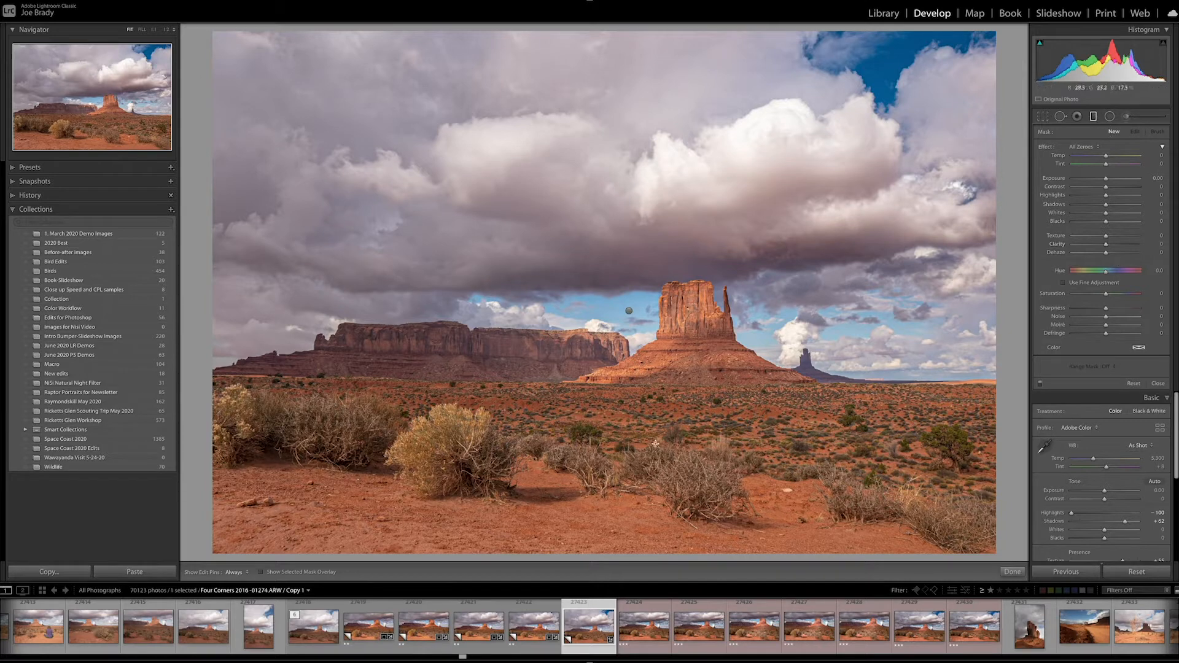
left_click_drag(629, 488, 636, 423)
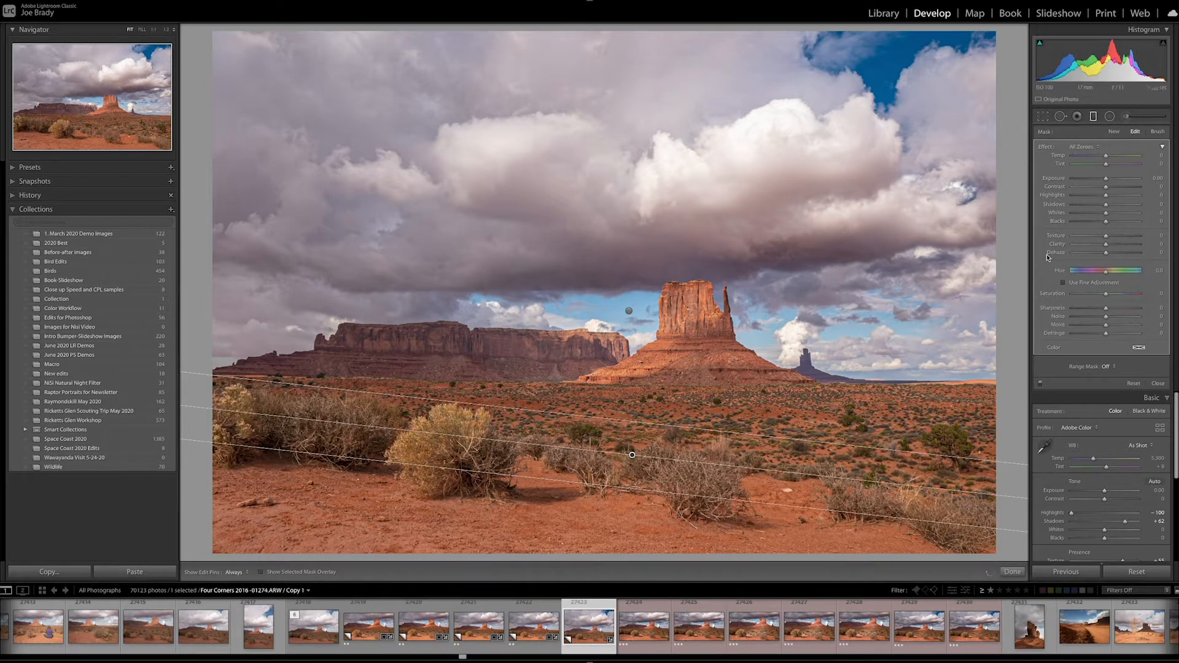
left_click_drag(1107, 181, 1113, 180)
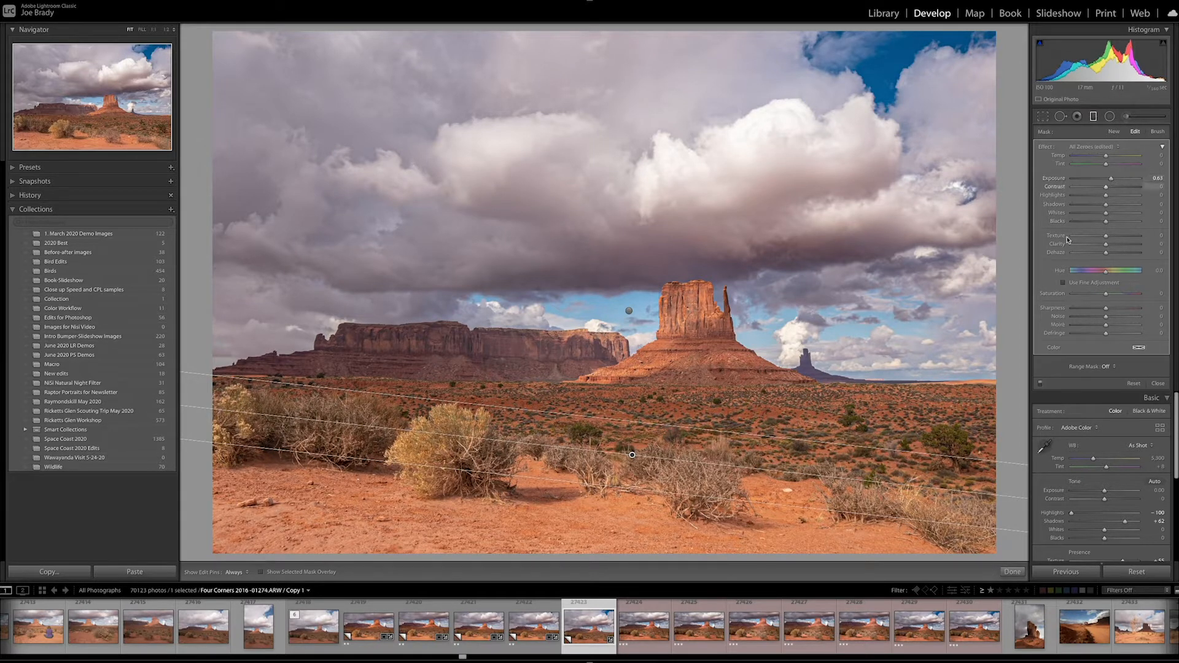
left_click(1014, 572)
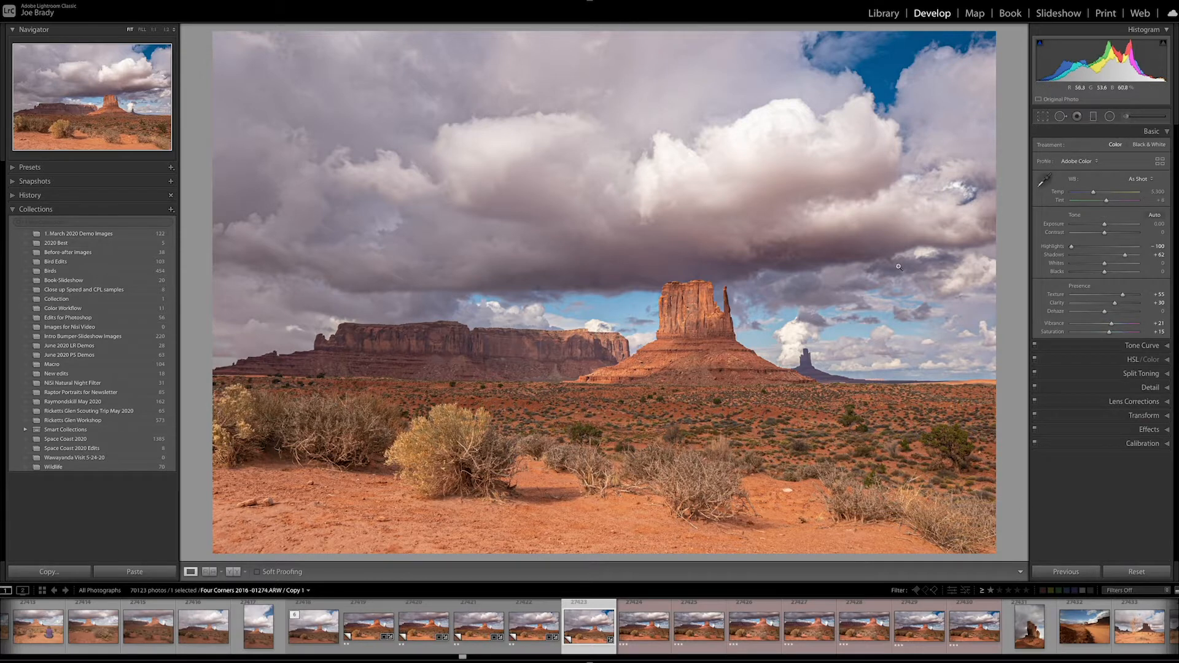
Paint an Adjustment Brush mask over the mesa and buttes along the horizon, including their top edges, with the mask overlay shown.
left_click(1128, 118)
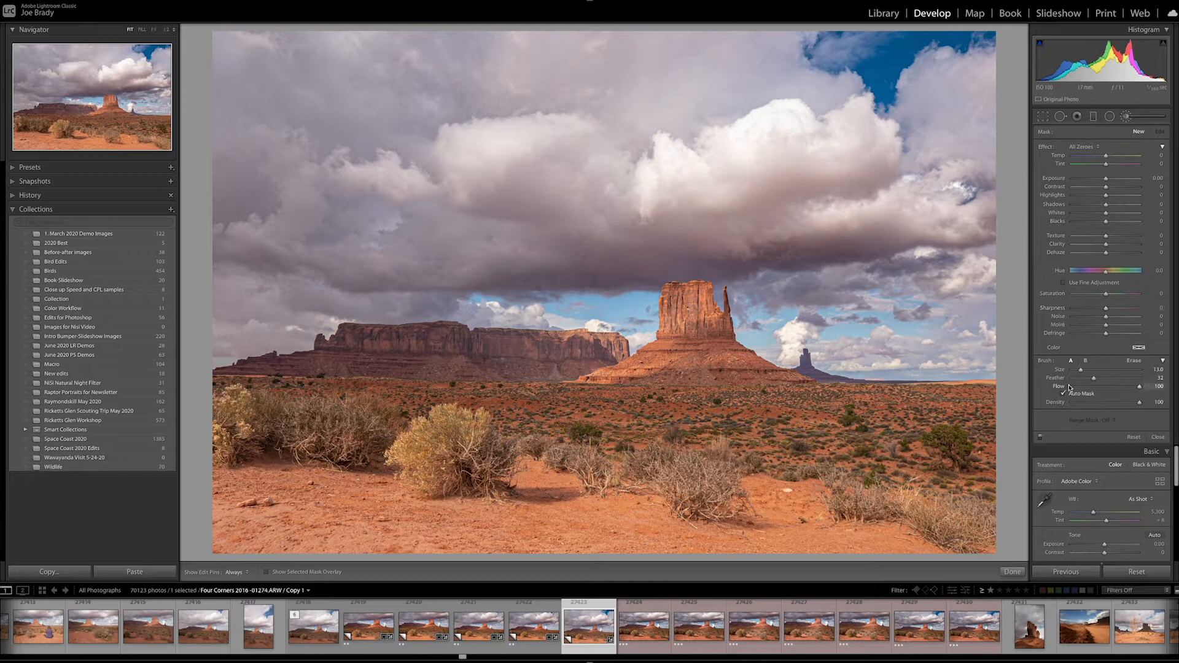
left_click(267, 573)
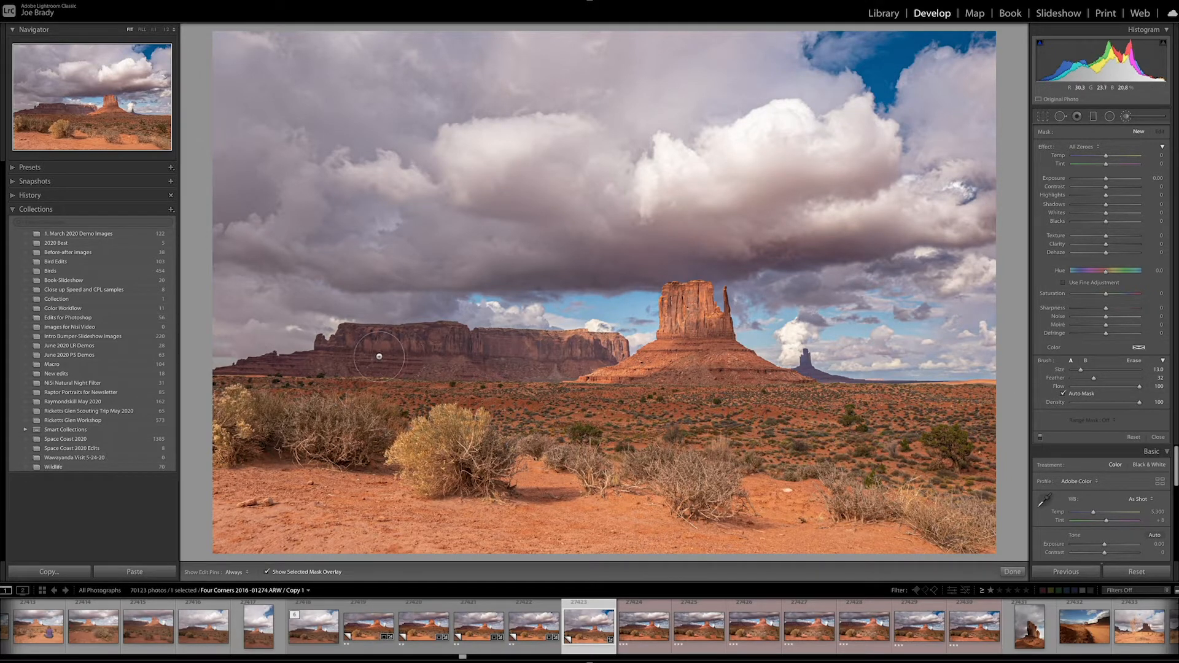
mouse_move(295, 365)
left_mouse_down()
mouse_move(608, 355)
mouse_move(588, 356)
mouse_move(678, 335)
mouse_move(685, 298)
mouse_move(704, 295)
mouse_move(715, 353)
mouse_move(755, 381)
mouse_move(701, 384)
mouse_move(833, 377)
left_mouse_up()
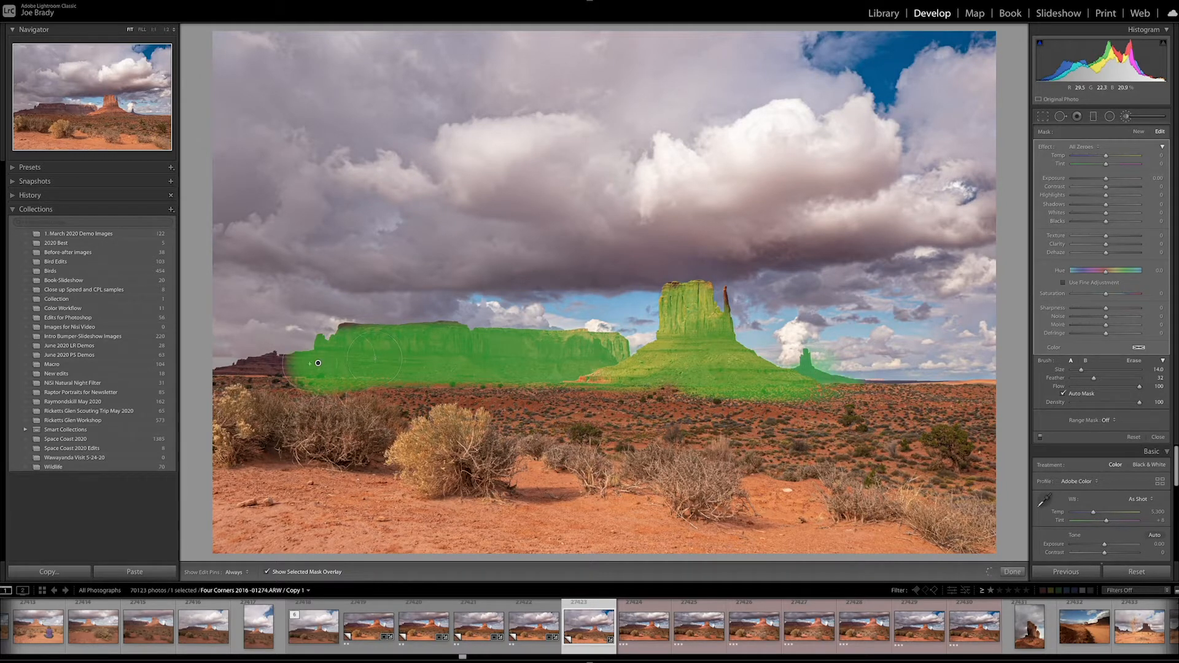
key("h")
mouse_move(289, 368)
left_mouse_down()
mouse_move(236, 372)
mouse_move(246, 367)
left_mouse_up()
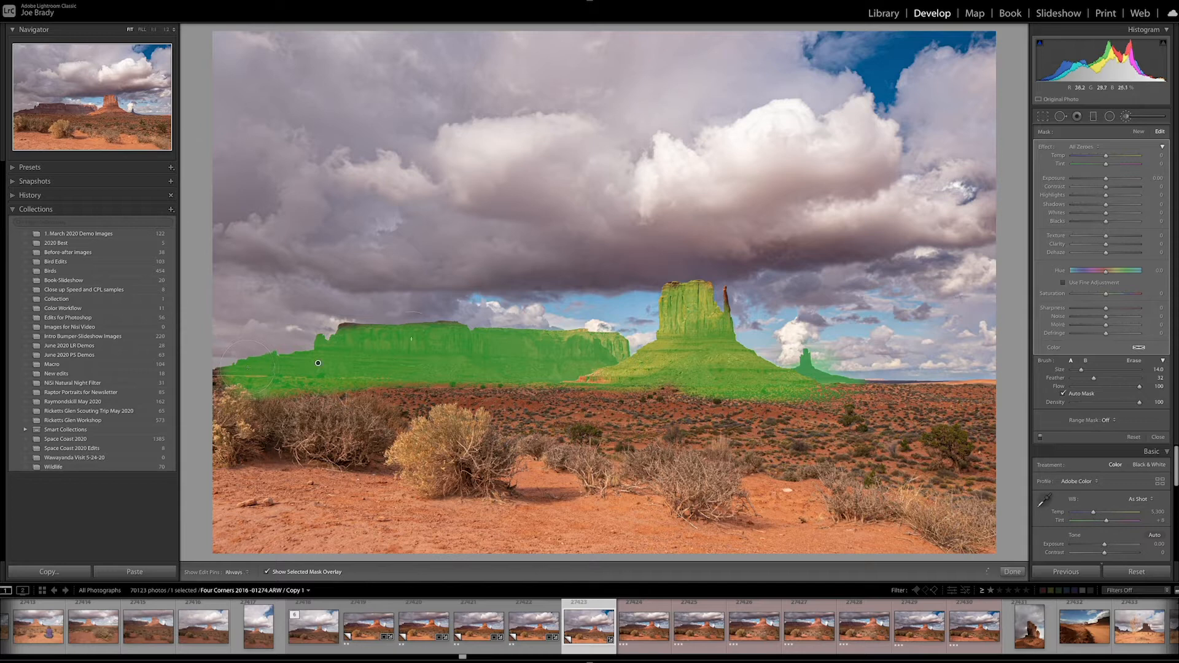
left_click(444, 323)
left_click(725, 298)
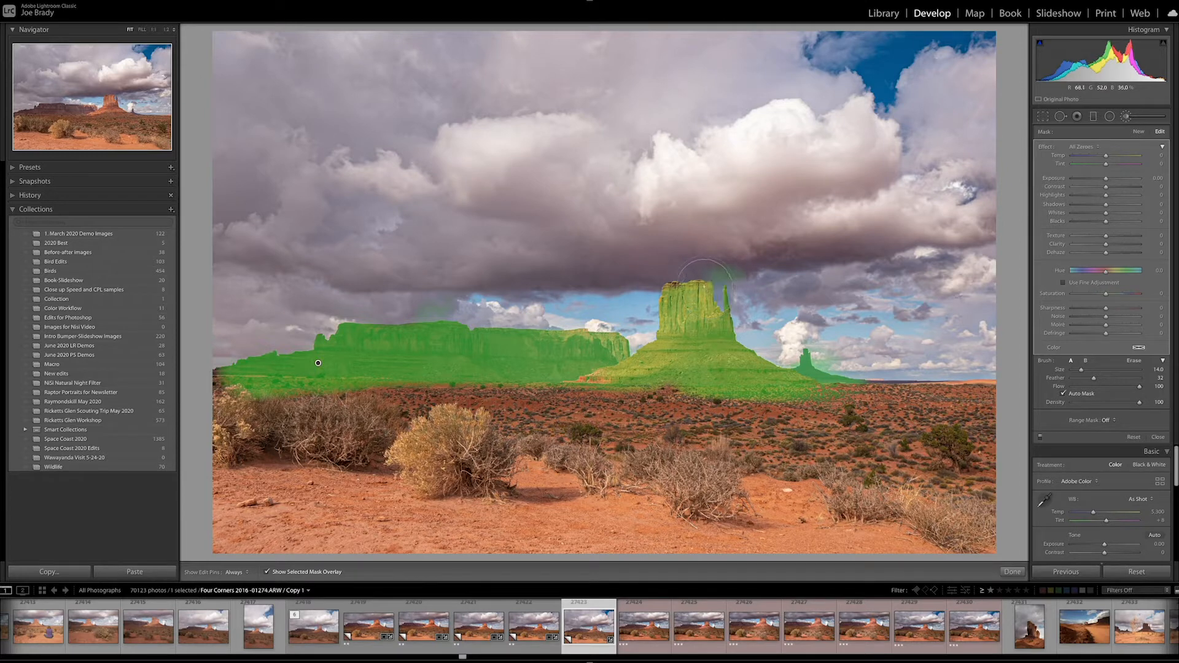
left_click(673, 285)
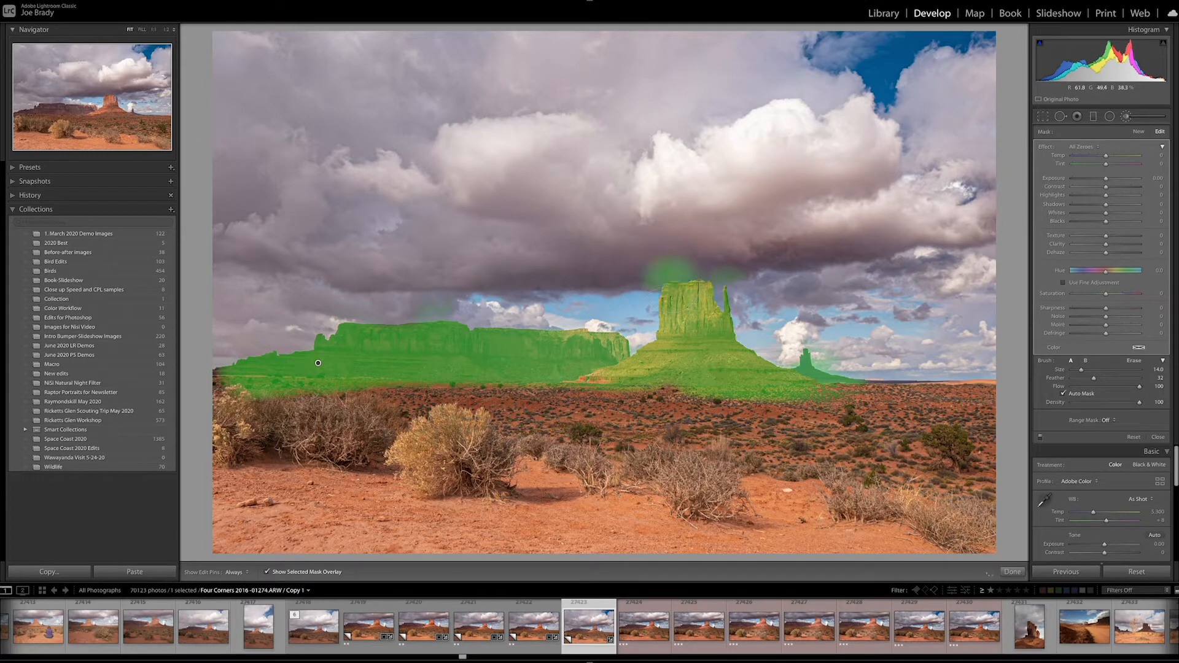
Erase the mask spill from the sky above the mesa and butte, and fill the gap at the large butte's base.
key("alt")
scroll(712, 271, "up", 6)
left_click_drag(734, 270, 639, 276)
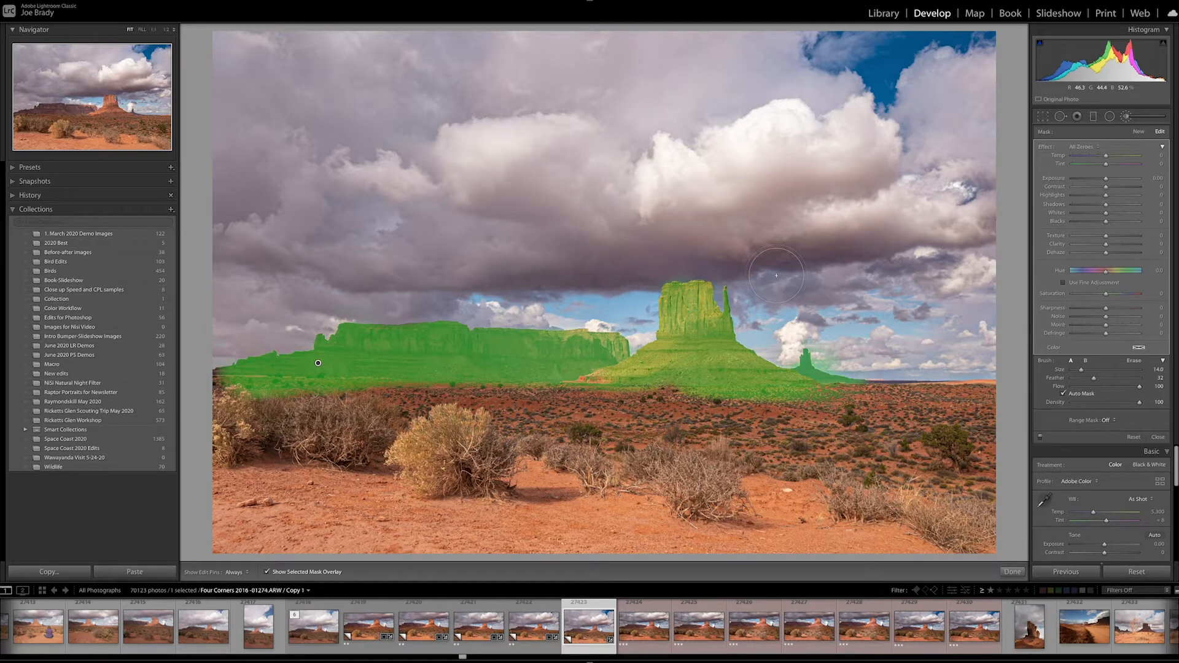
left_click_drag(588, 380, 582, 380)
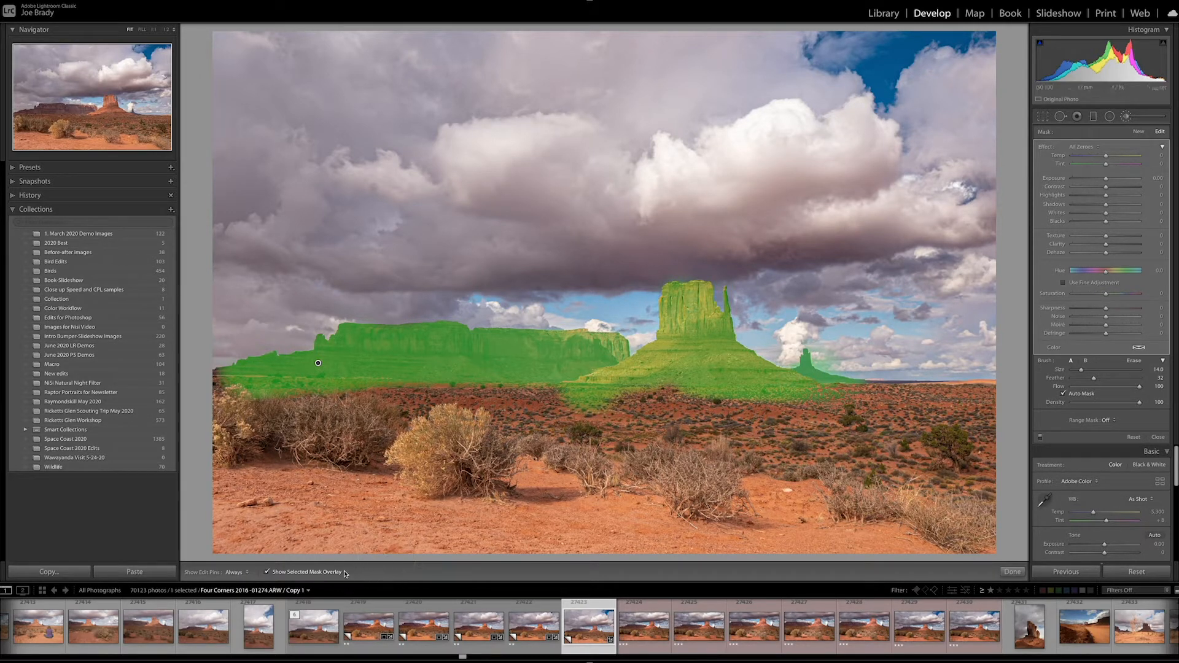
Set the rock mask to Exposure 0.43, Contrast 24, Texture 32, Clarity 25 and slight Dehaze, and compare with the original photo.
left_click(267, 572)
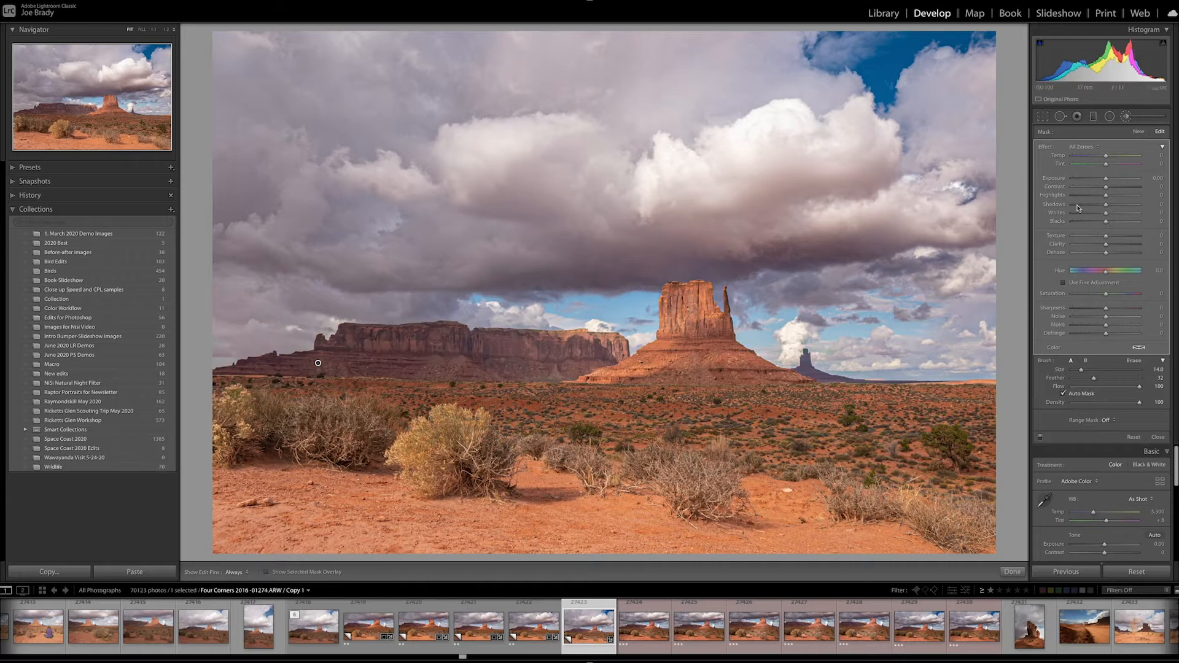
mouse_move(1106, 178)
left_mouse_down()
mouse_move(1115, 190)
mouse_move(1109, 179)
left_mouse_up()
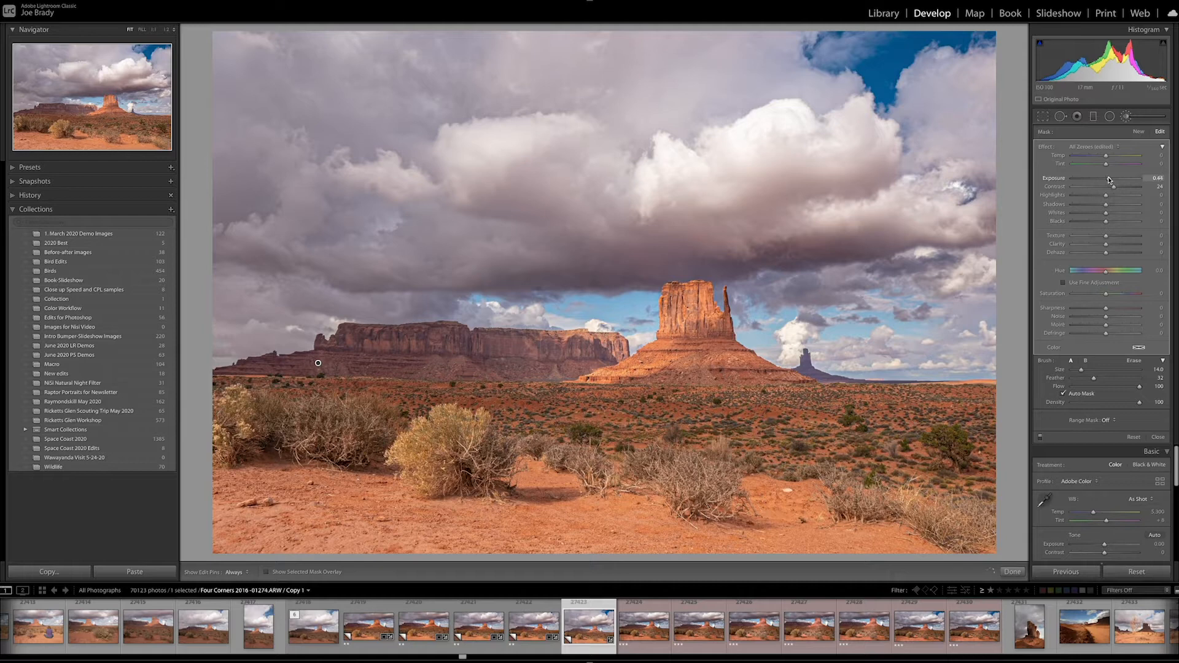
left_click(1114, 244)
left_click_drag(1112, 257, 1112, 256)
key("backslash")
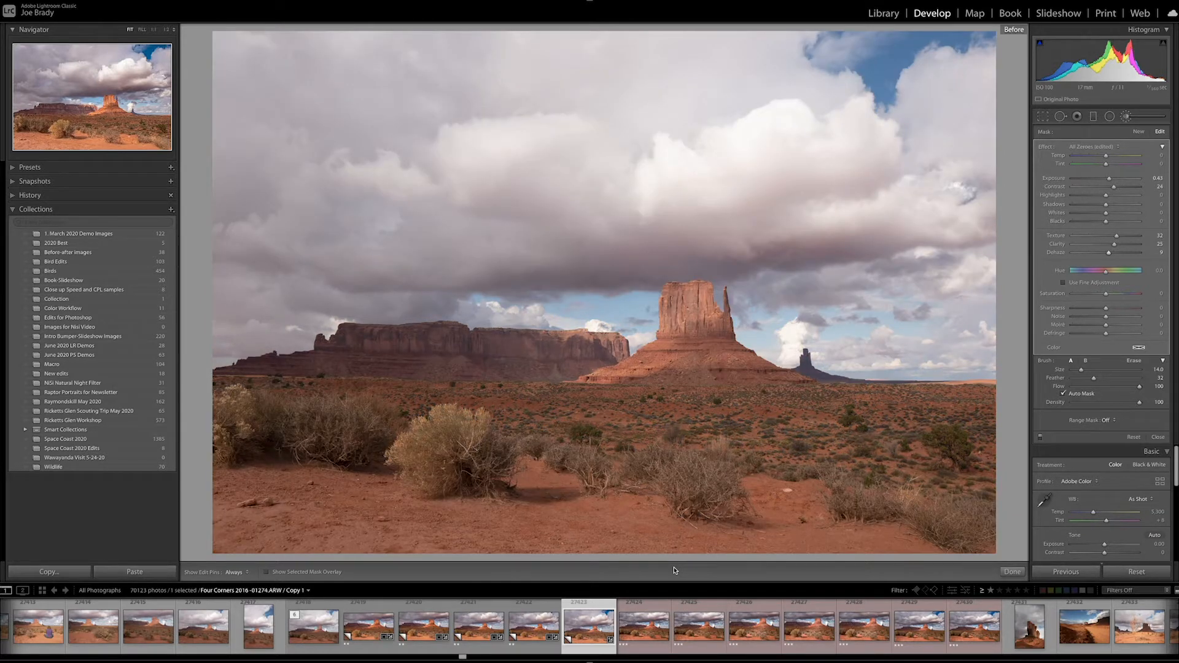
key("backslash")
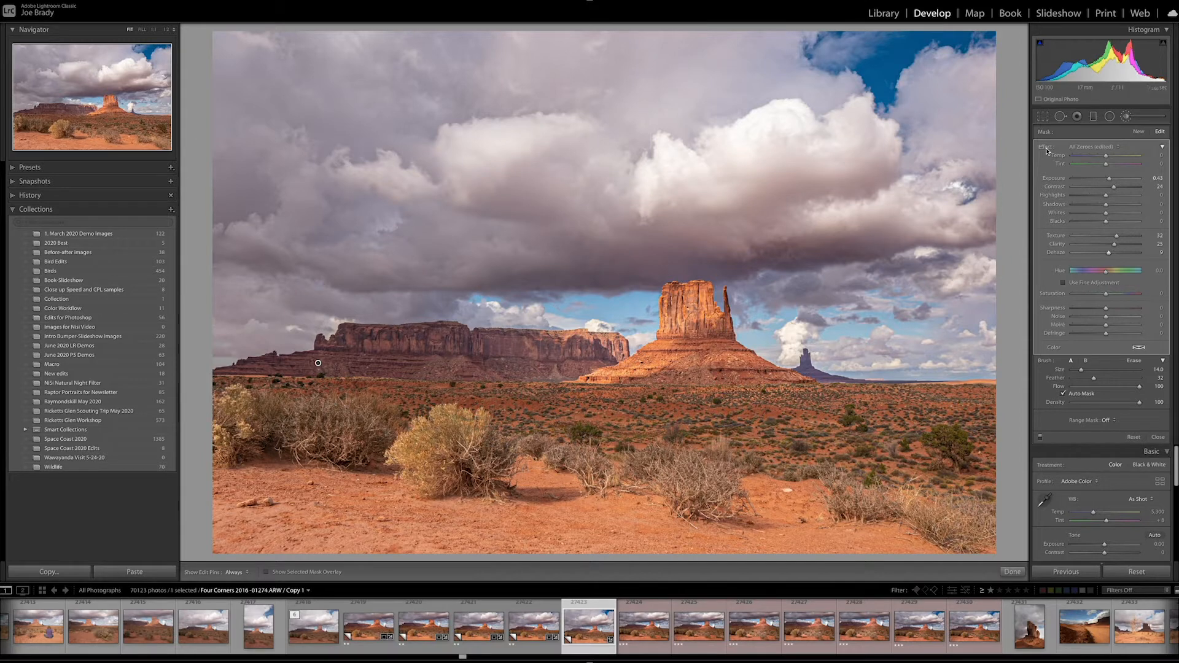
Heal two dust spots in the upper-left clouds with Spot Removal, using Visualize Spots at a reduced threshold.
left_click(1061, 116)
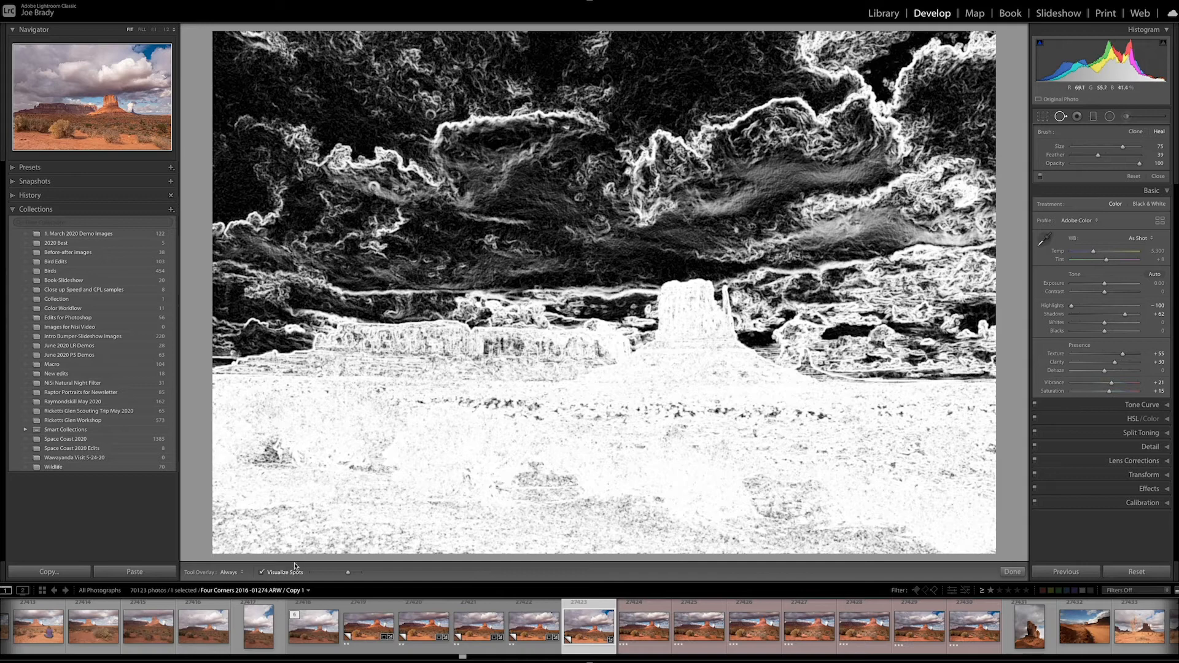
left_click(263, 573)
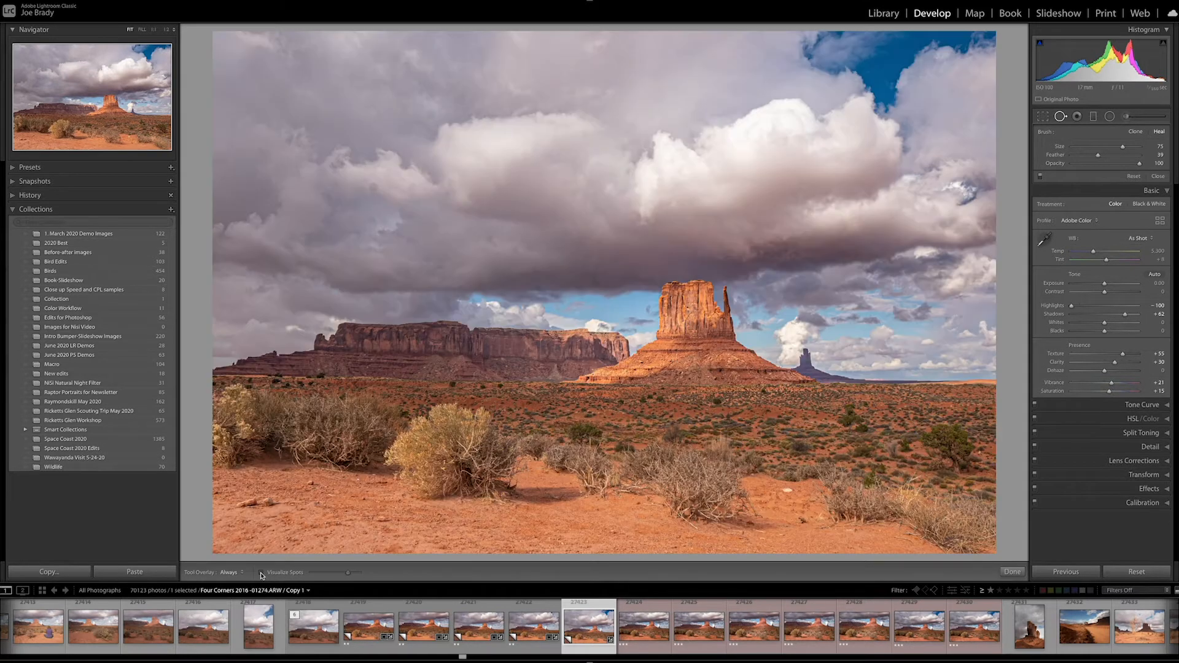
left_click(263, 574)
left_click_drag(335, 574, 337, 575)
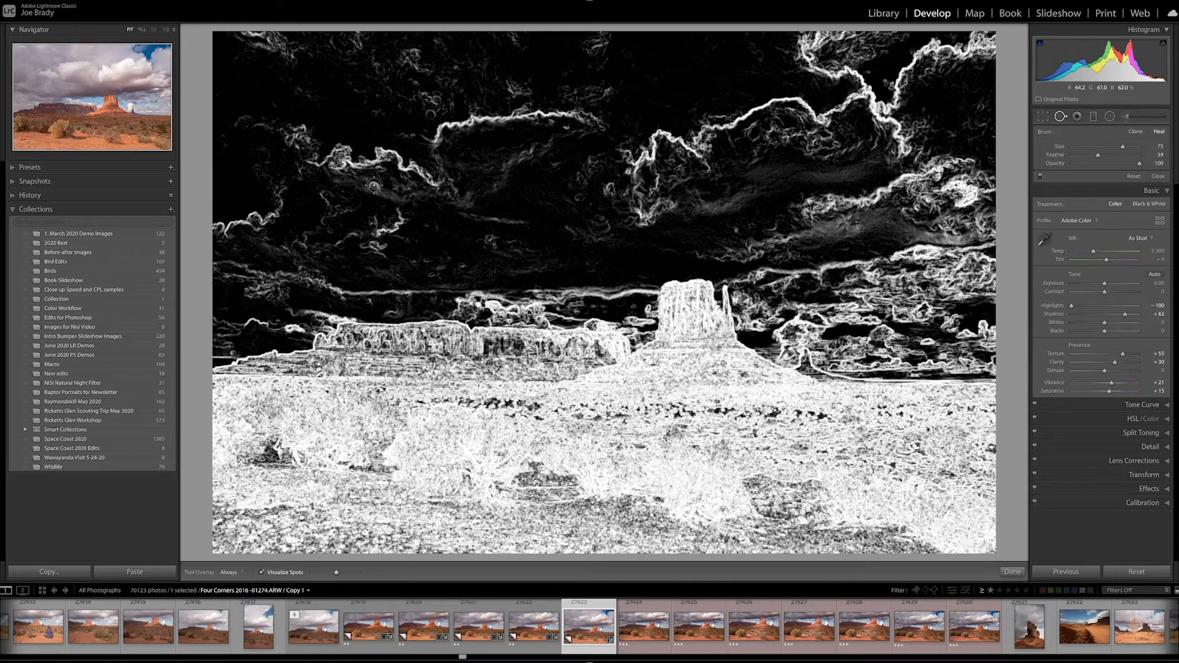
left_click(431, 115)
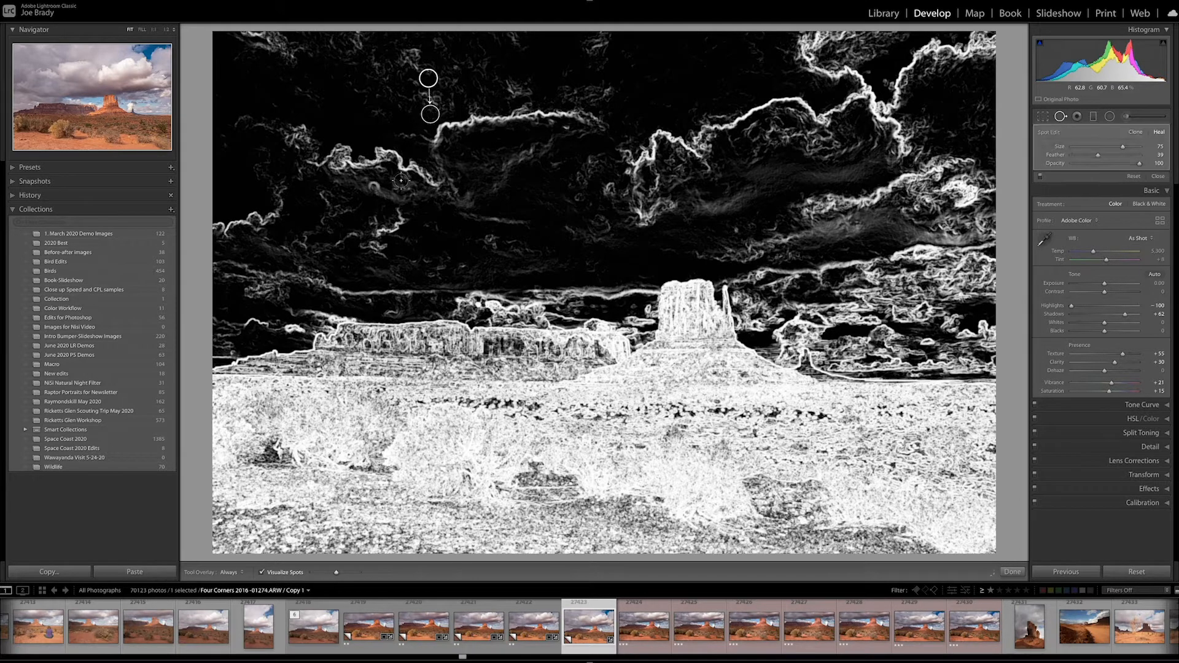
left_click(374, 187)
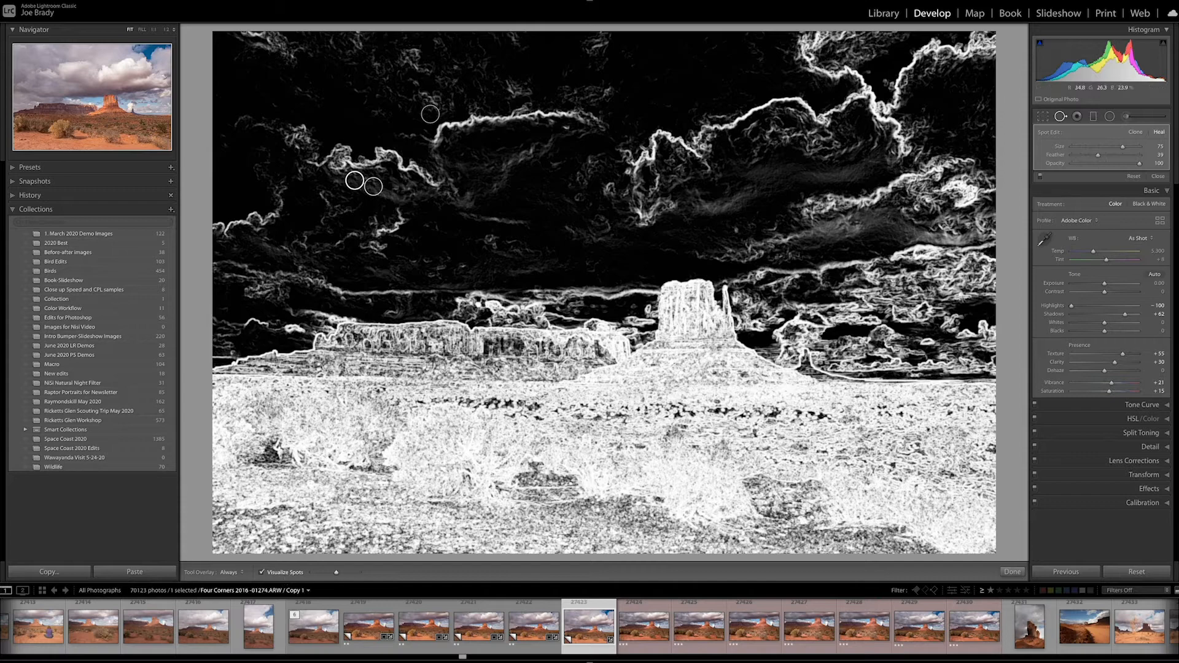
Inspect the sky for remaining dust spots by switching between the normal photo and the Visualize Spots view.
key("a")
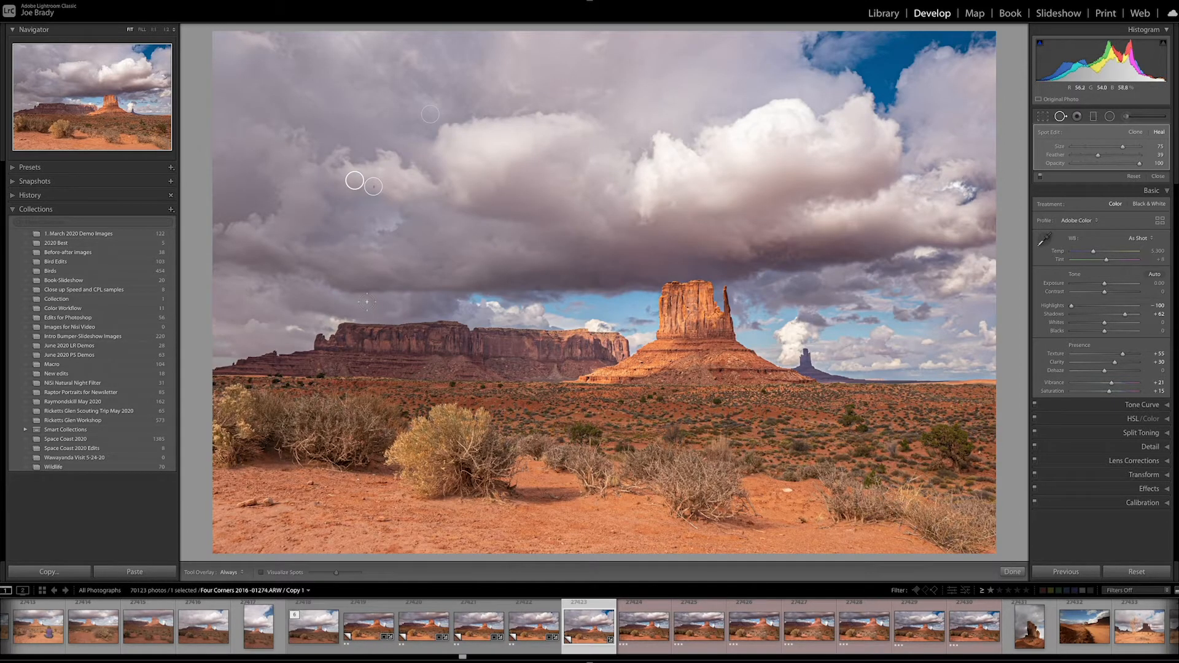
key("a")
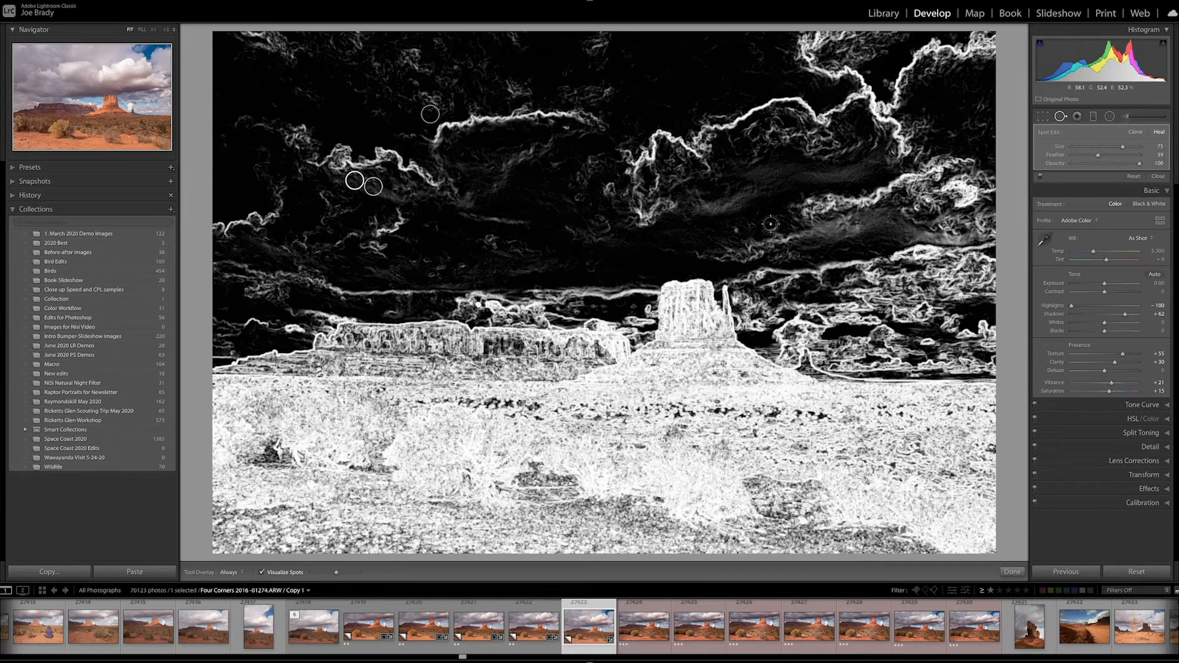
key("a")
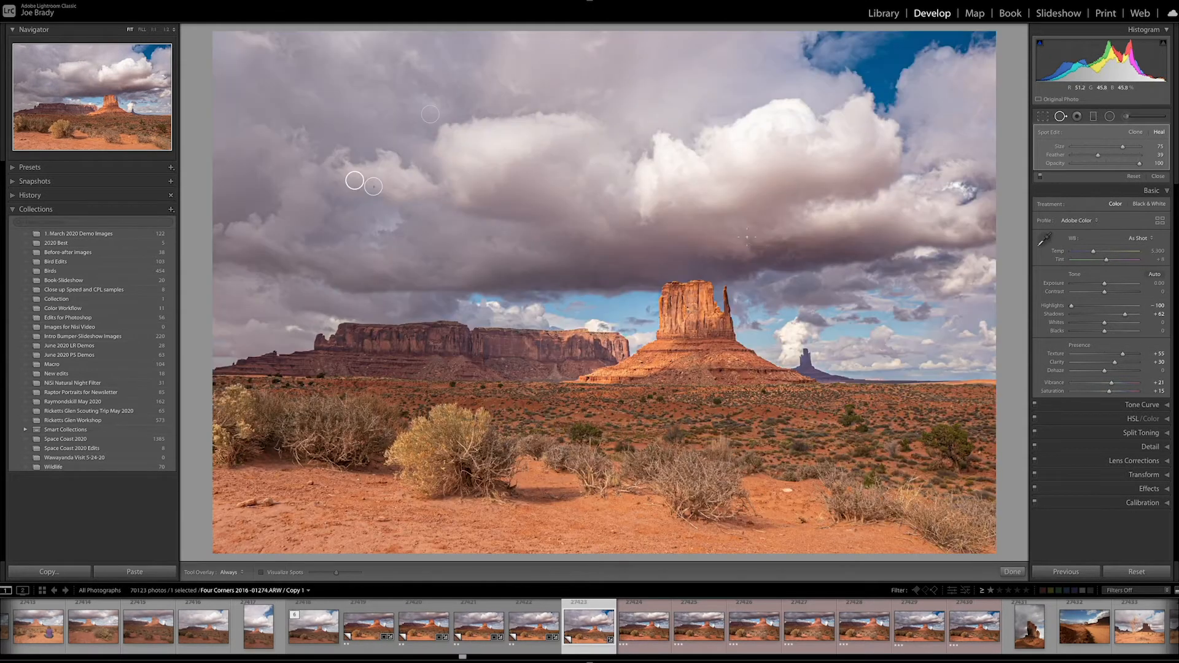
key("a")
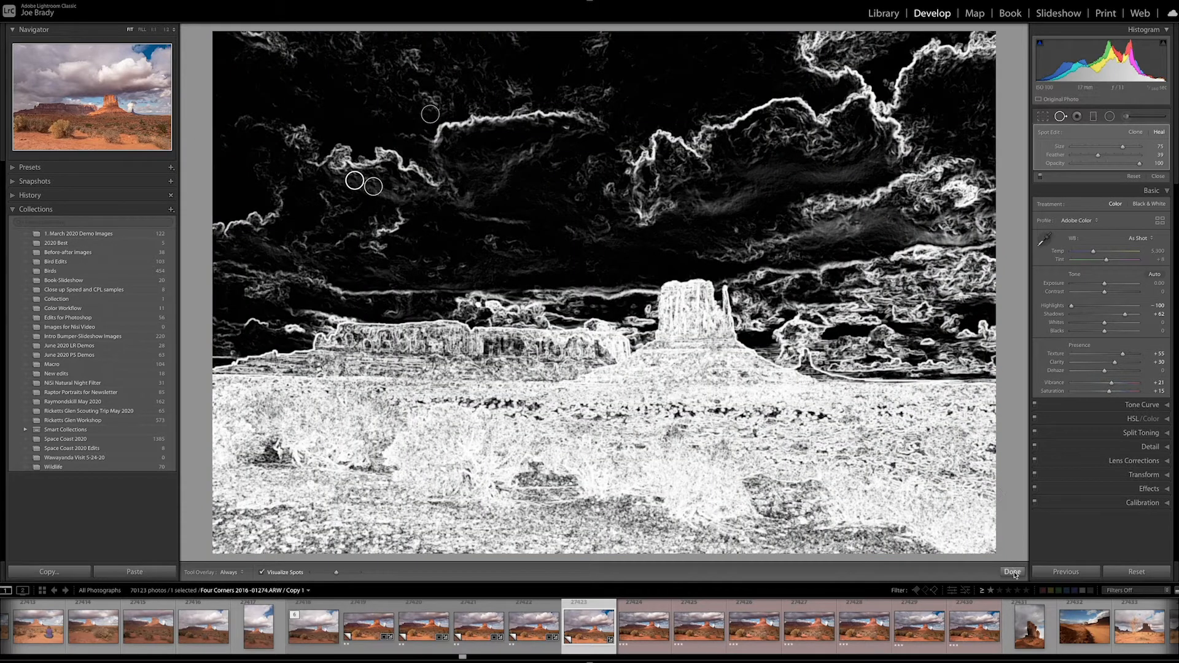
Finish spot removal, compare the edited photo with its original, and raise the overall Contrast to 19.
left_click(1013, 573)
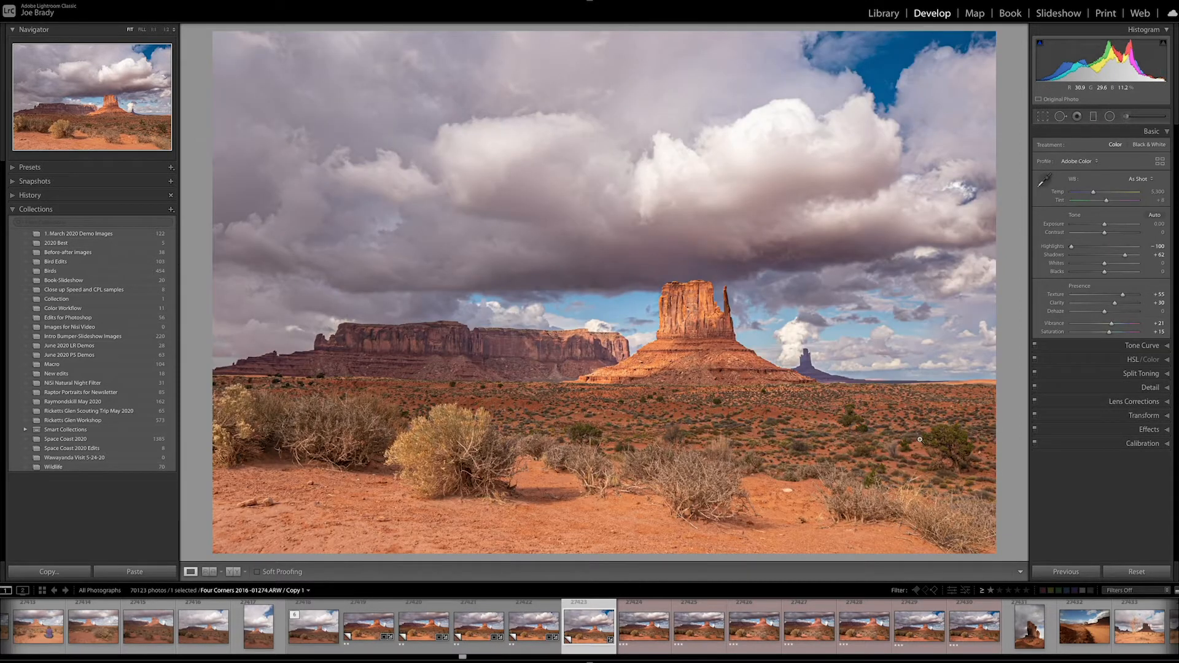
key("backslash")
key("backslash")
left_click(1111, 234)
left_click_drag(1111, 234, 1110, 233)
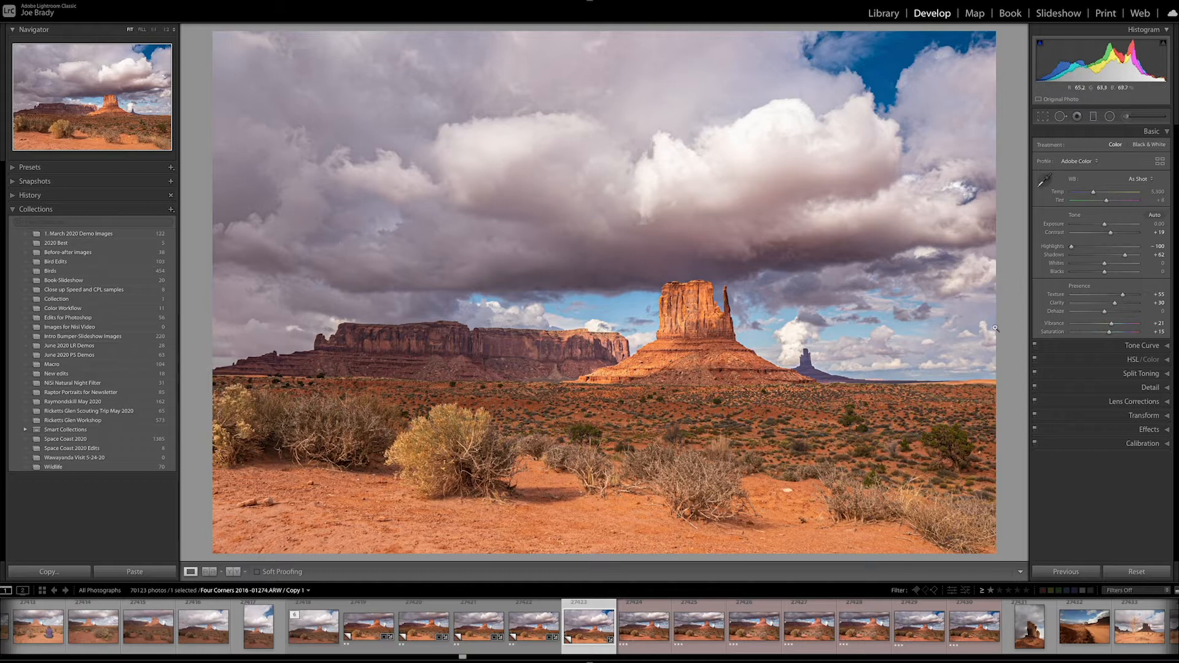
Sharpen the photo with Amount 84 and Masking 61, using the top of the large butte as the detail preview.
left_click(1142, 387)
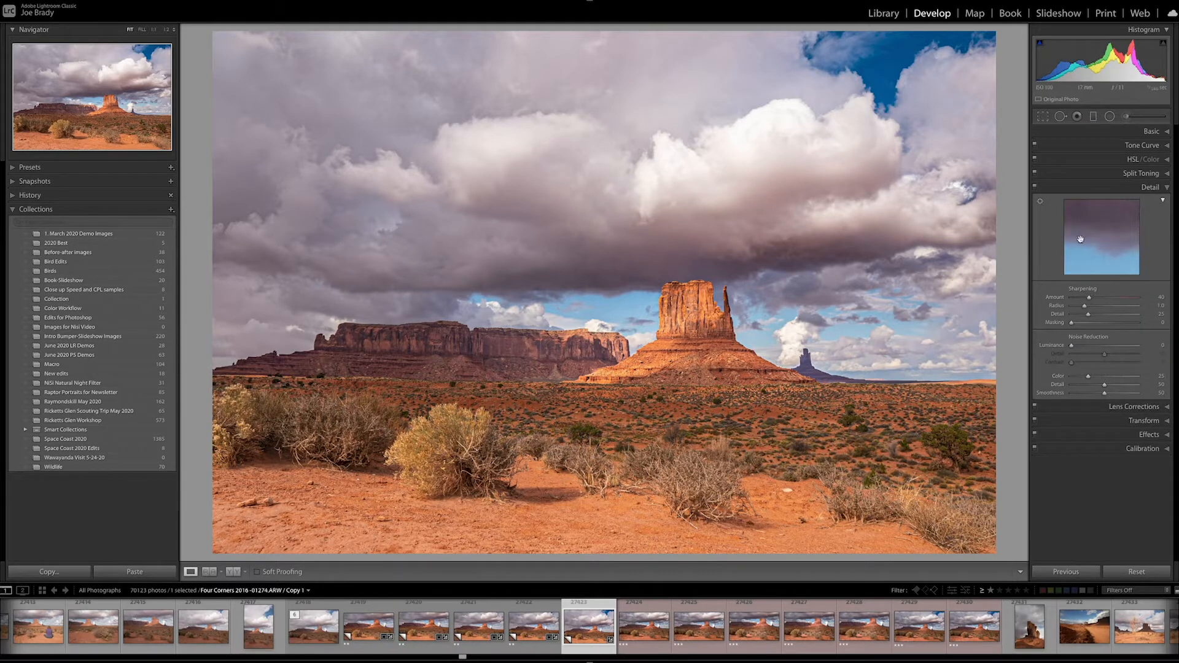
left_click(1041, 203)
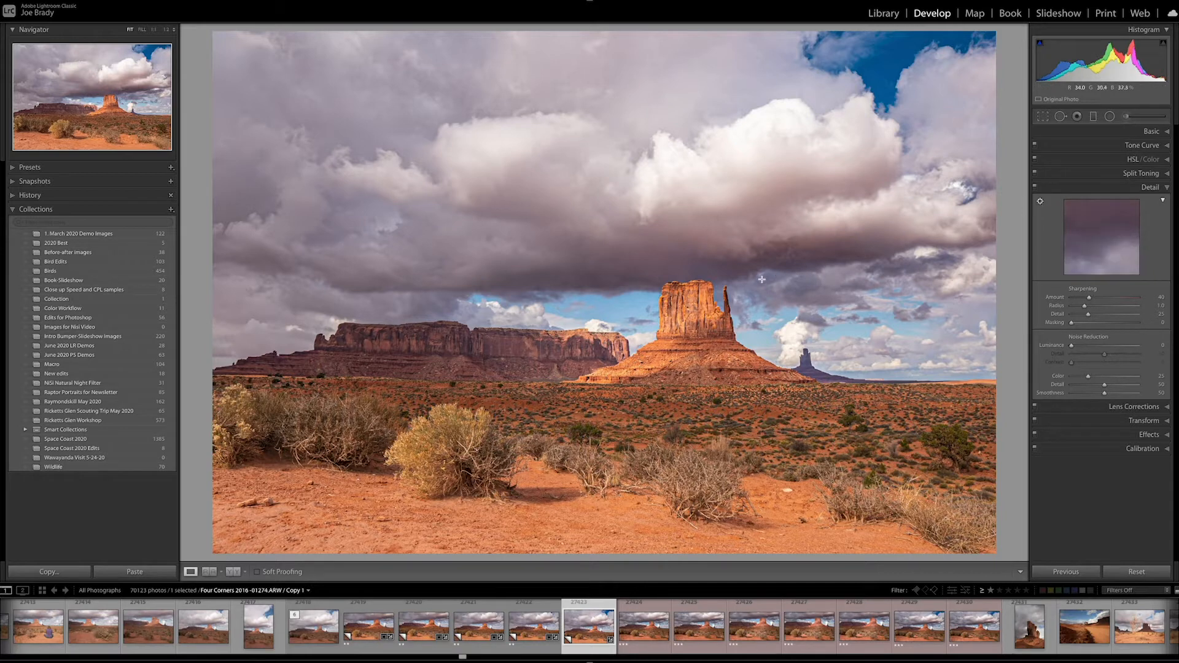
left_click(706, 288)
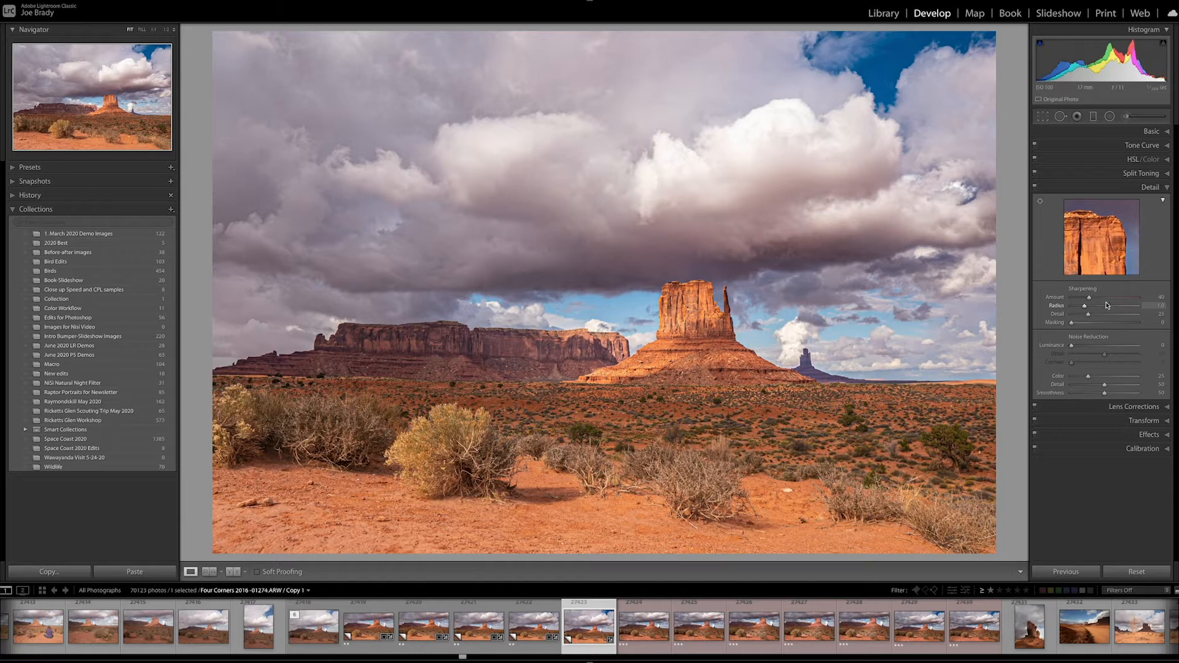
left_click_drag(1090, 299, 1110, 300)
key("alt")
left_click_drag(1072, 324, 1112, 326)
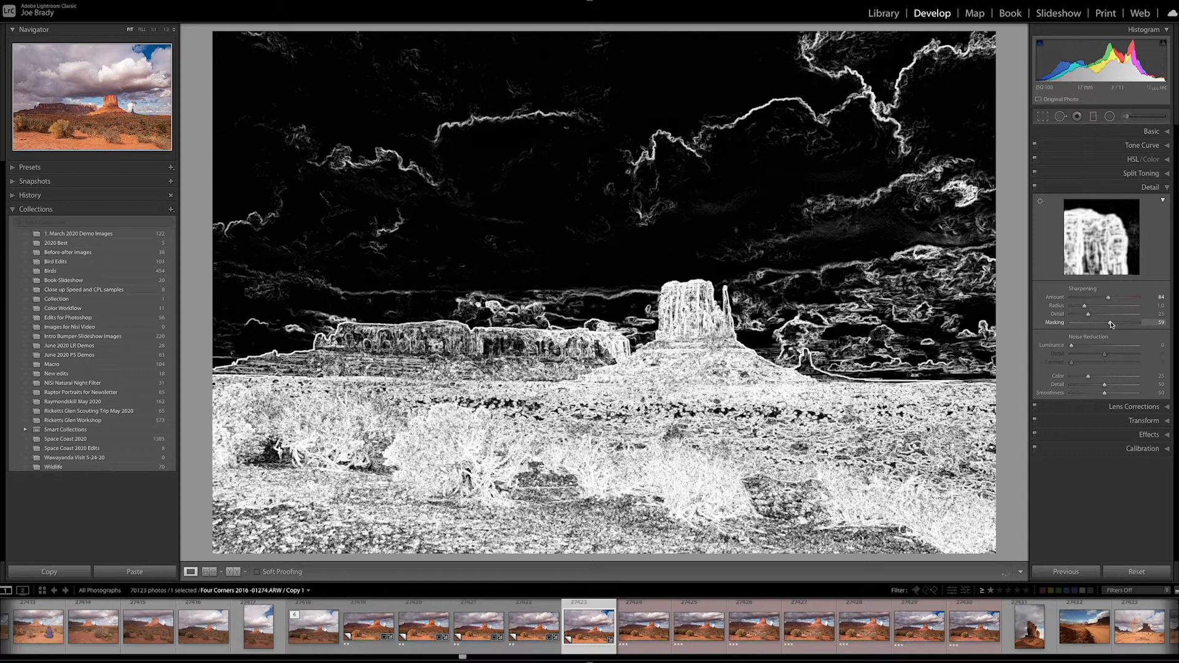
left_click_drag(1112, 325, 1114, 324)
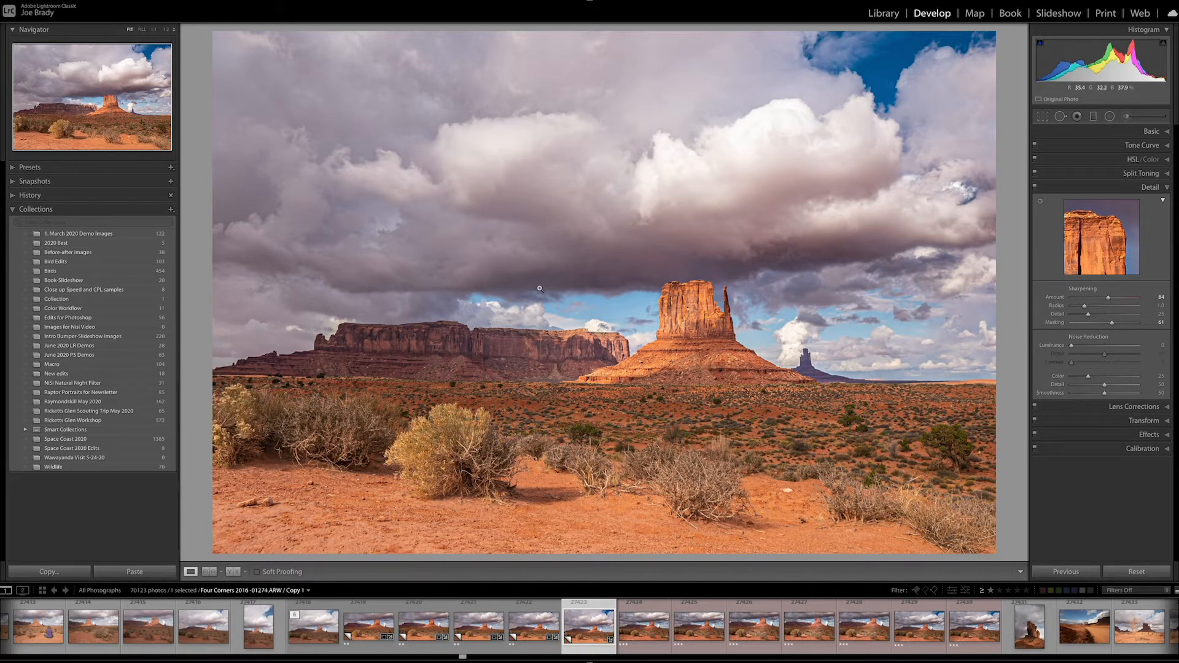
Heal the dust spot at the dark cloud's lower edge above the mesa with a size 49 Spot Removal brush.
left_click(581, 322)
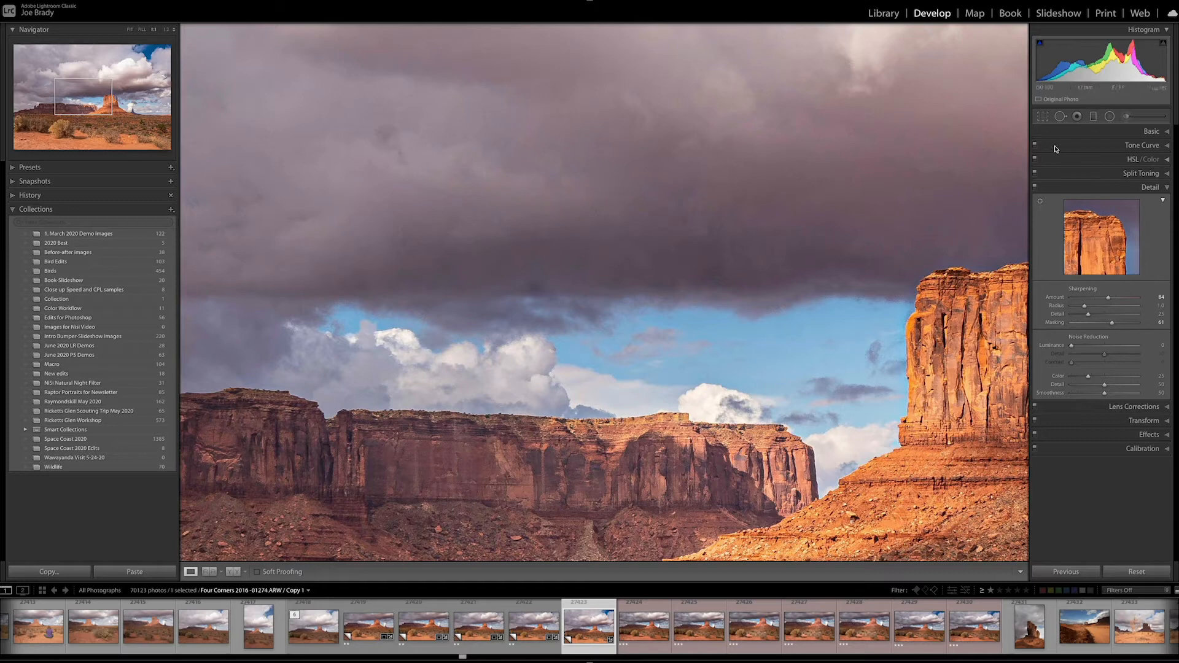
left_click(1061, 116)
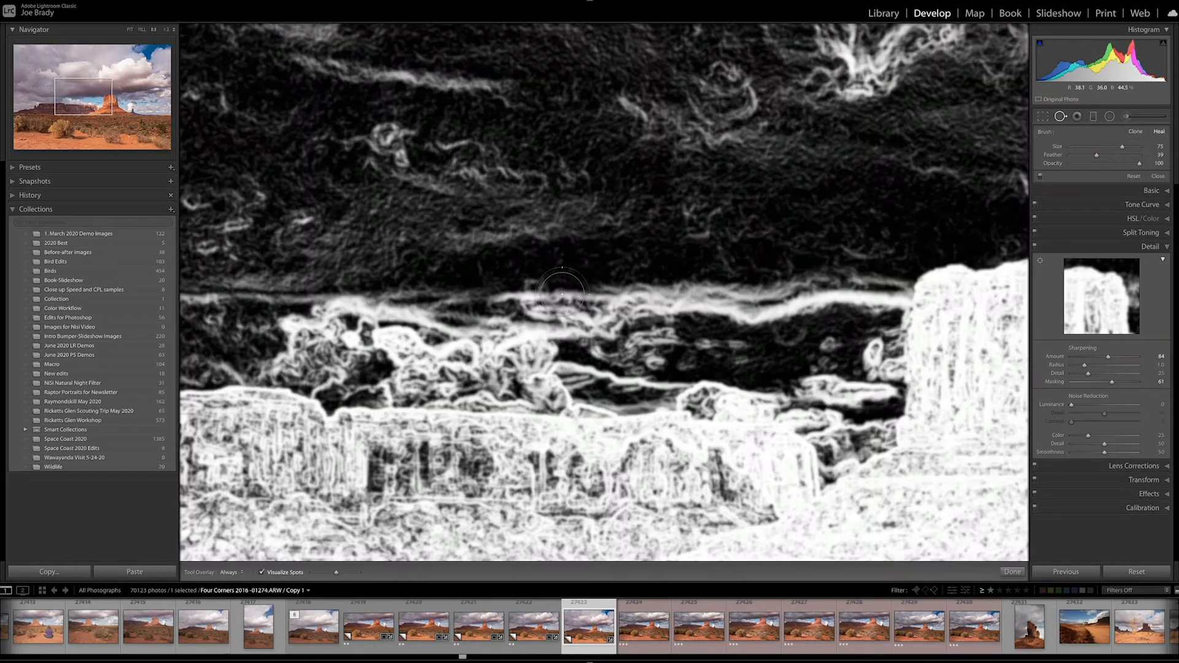
scroll(534, 289, "down", 5)
left_click(534, 288)
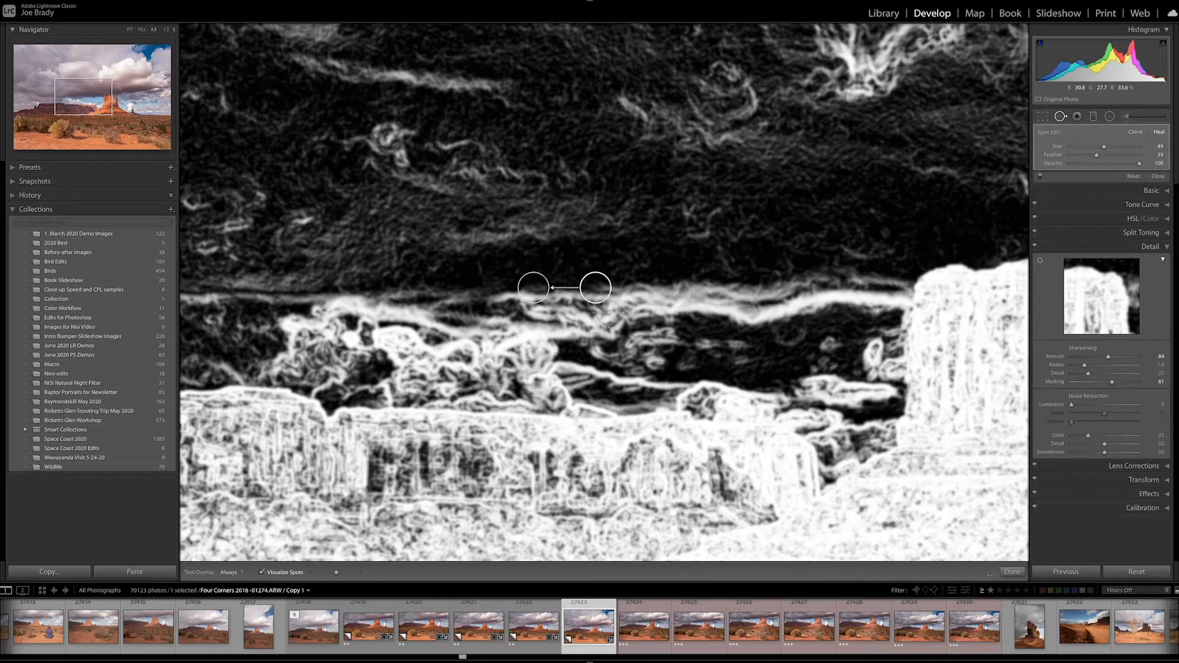
left_click(1013, 572)
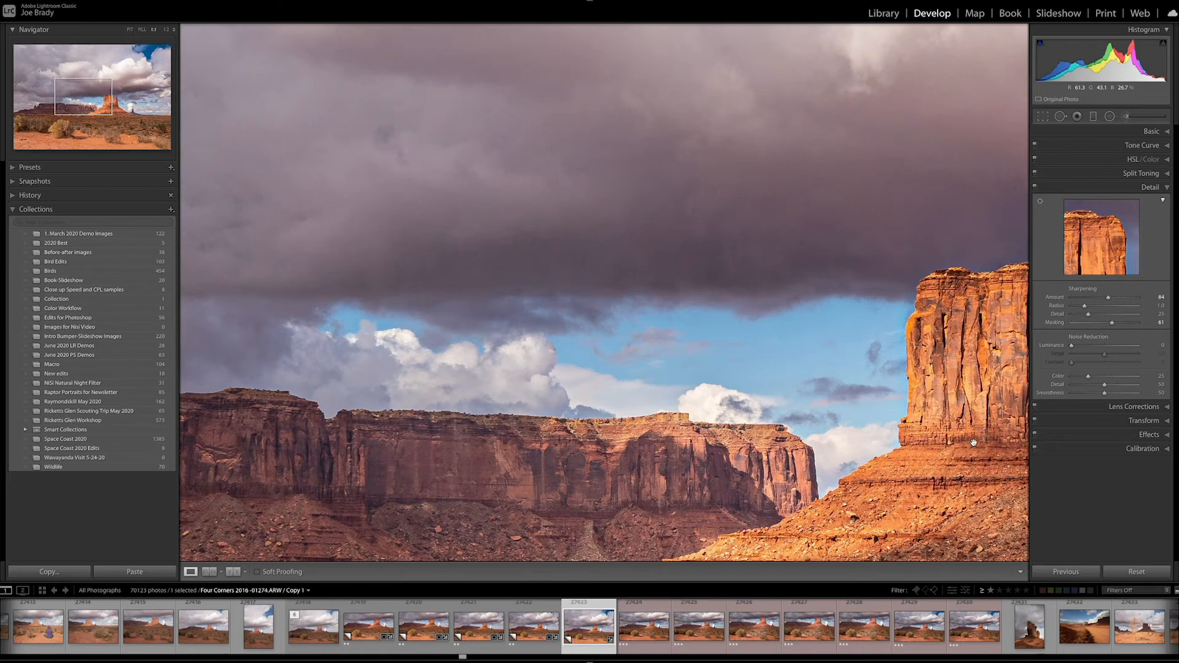
left_click(974, 443)
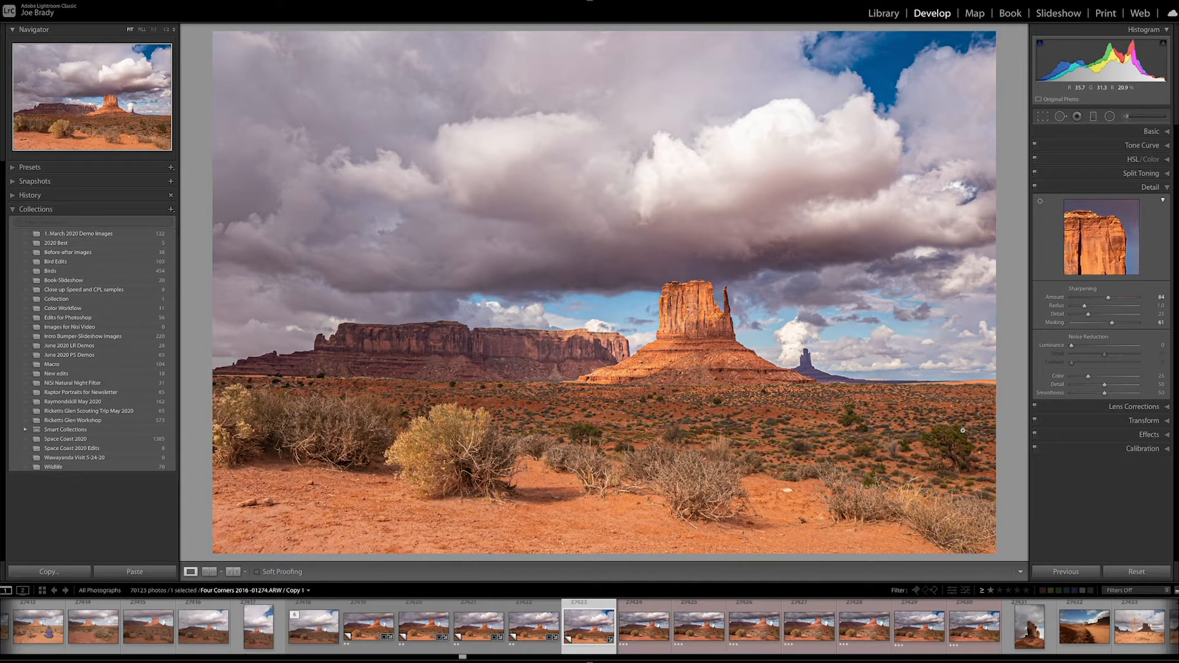
On a new virtual copy, crop away the top strip of sky with the Golden Ratio guide, putting the horizon on its lower line.
key("ctrl+apostrophe")
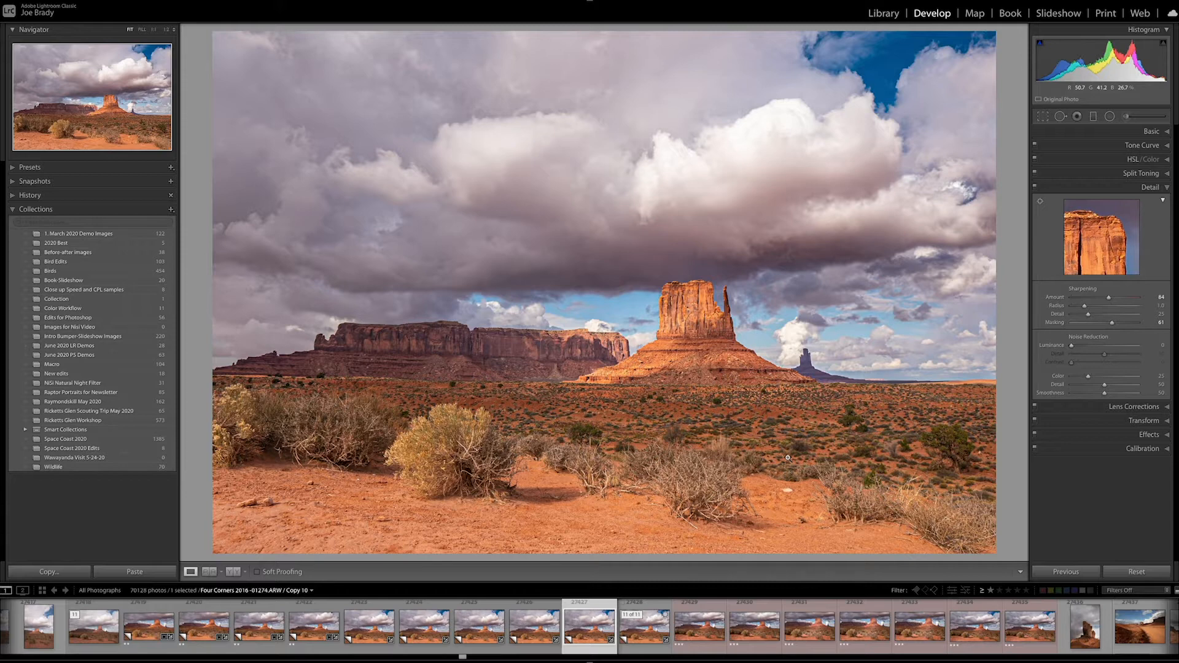
key("r")
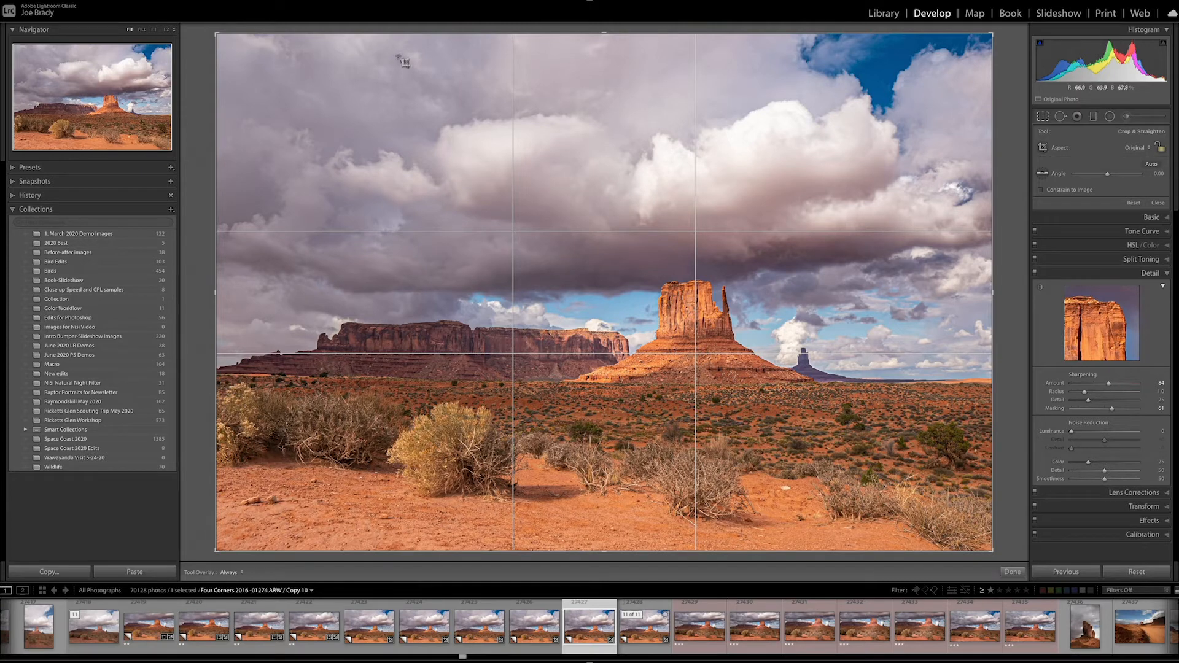
mouse_move(292, 1)
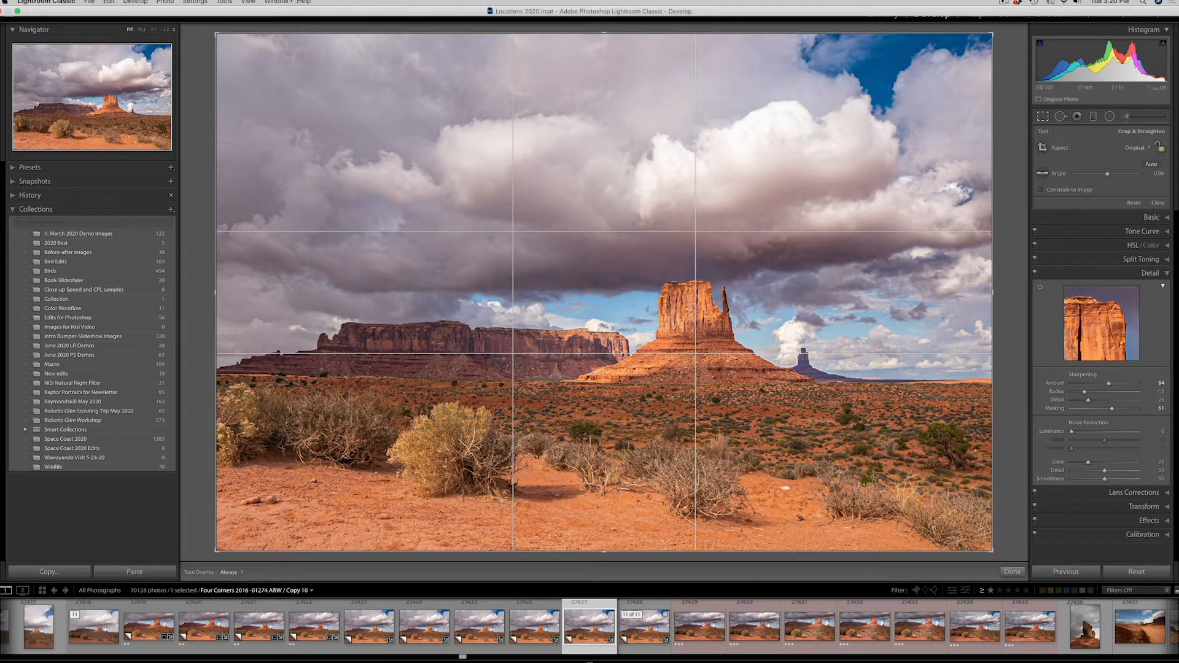
left_click(225, 1)
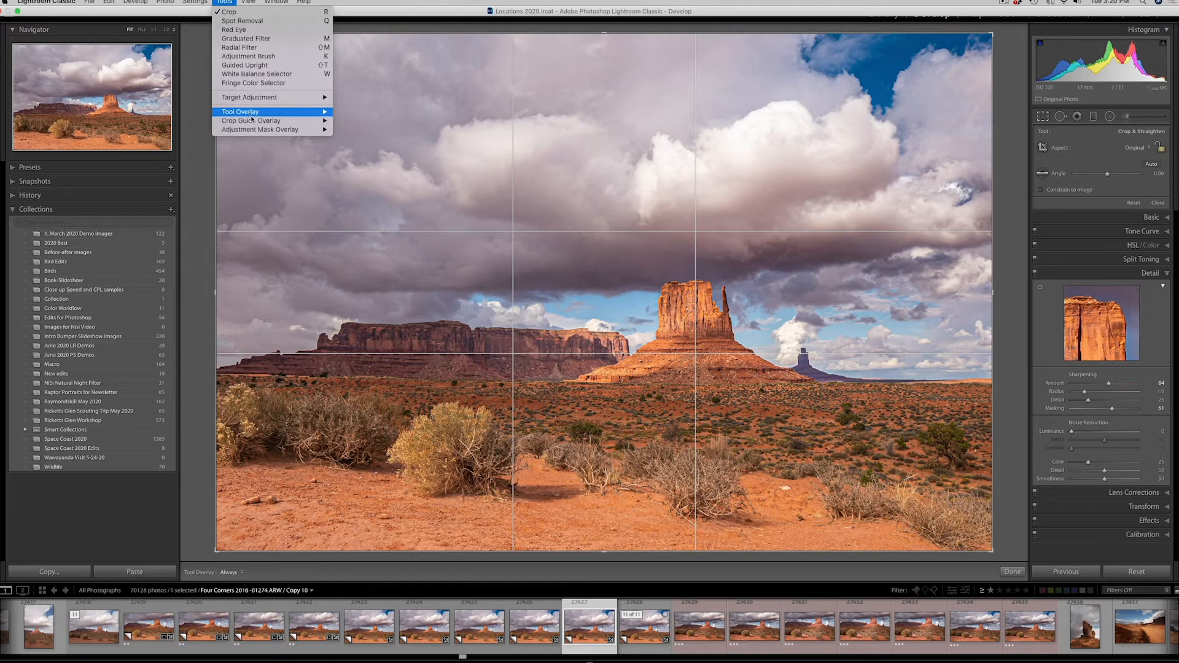
mouse_move(277, 121)
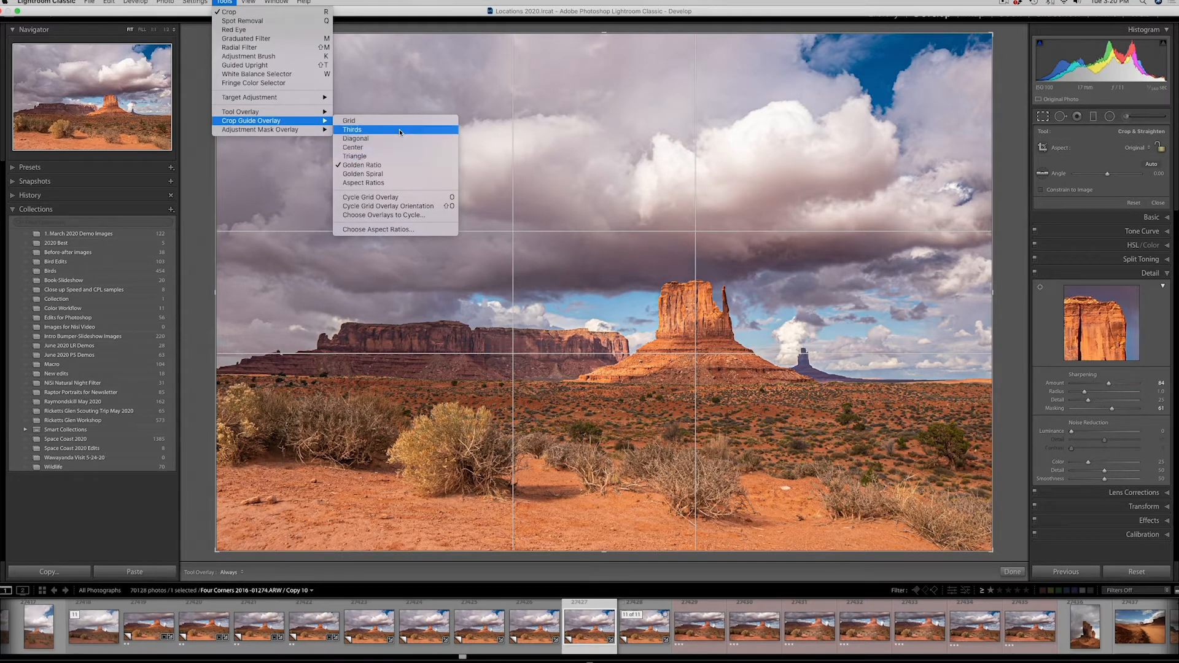
left_click(401, 164)
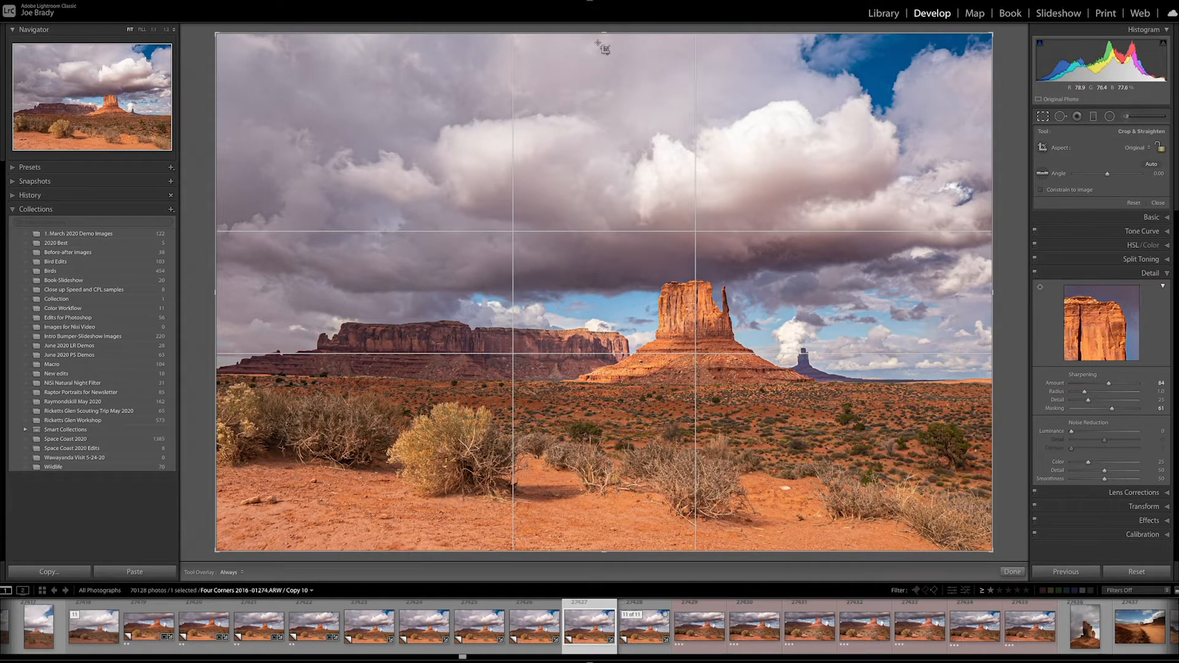
left_click_drag(604, 33, 605, 70)
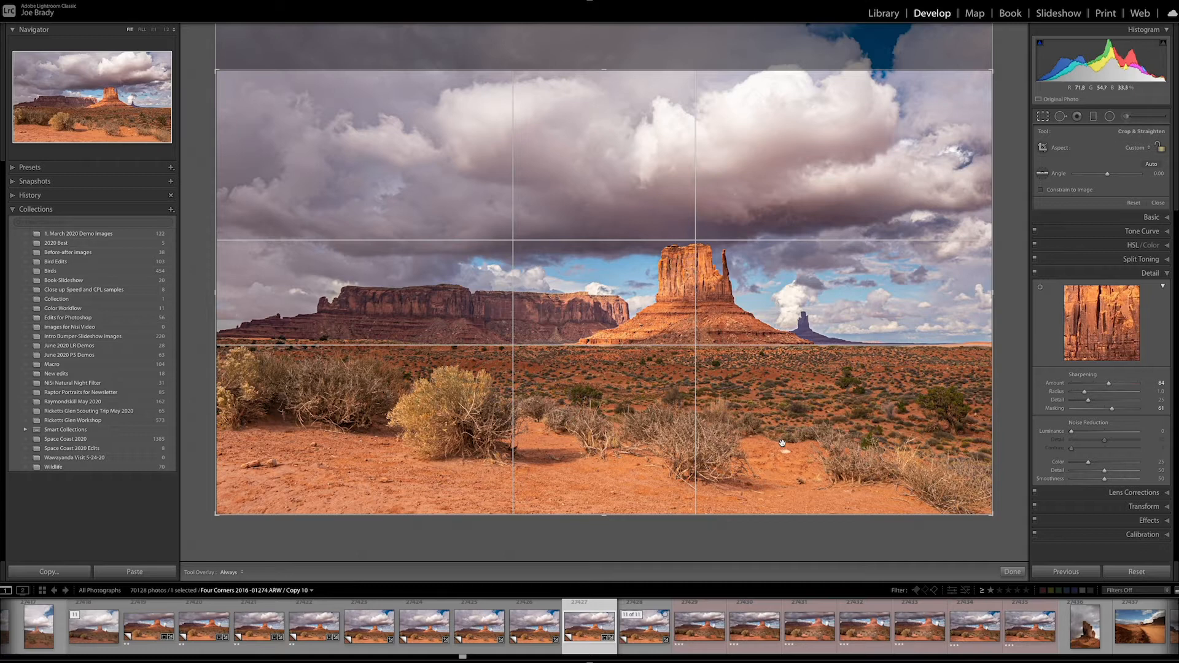
left_click(1013, 572)
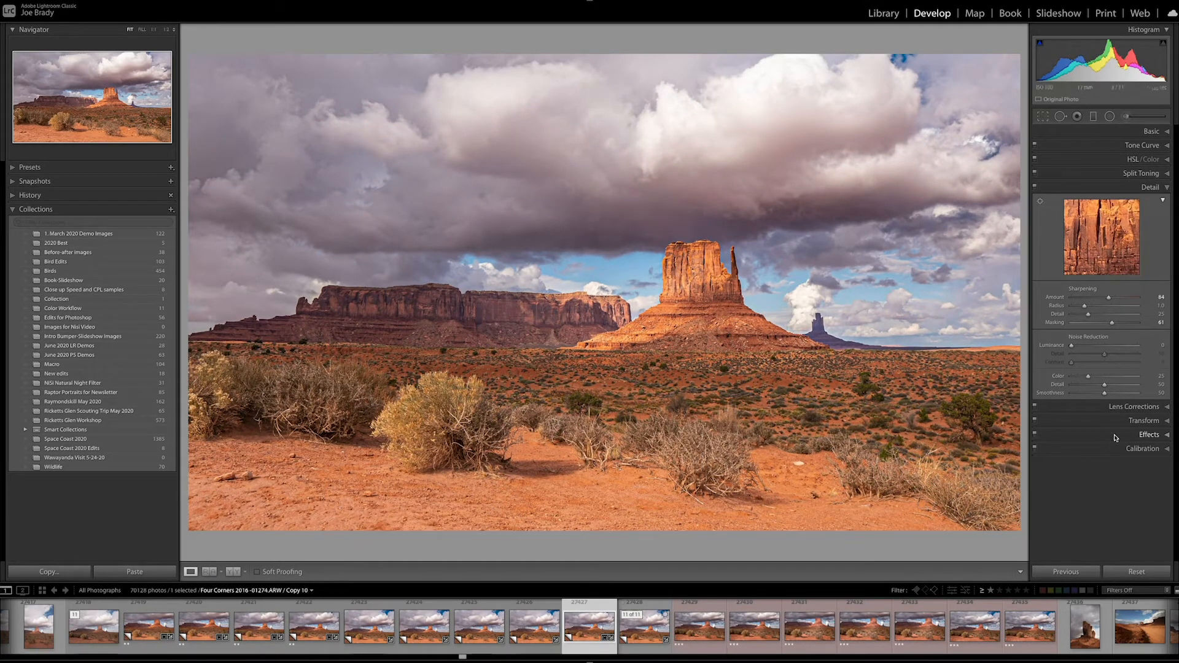
Add a slight dark post-crop vignette, and compare the result with Effects switched off and with the adjacent copy.
left_click(1146, 436)
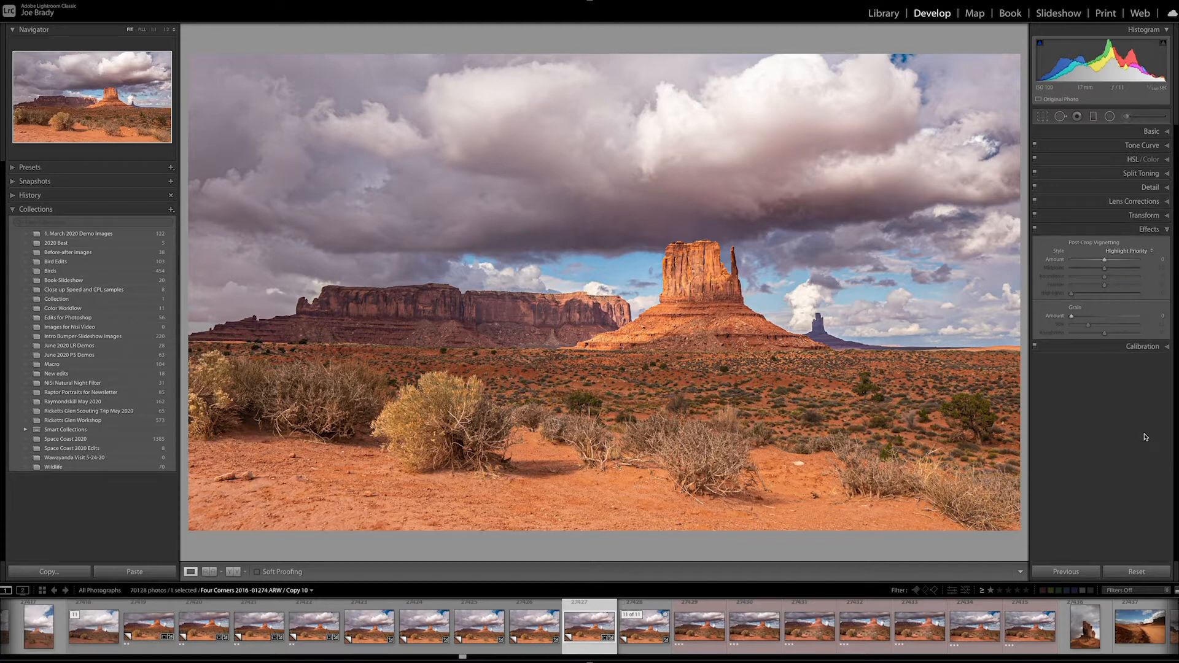
left_click_drag(1106, 262, 1104, 263)
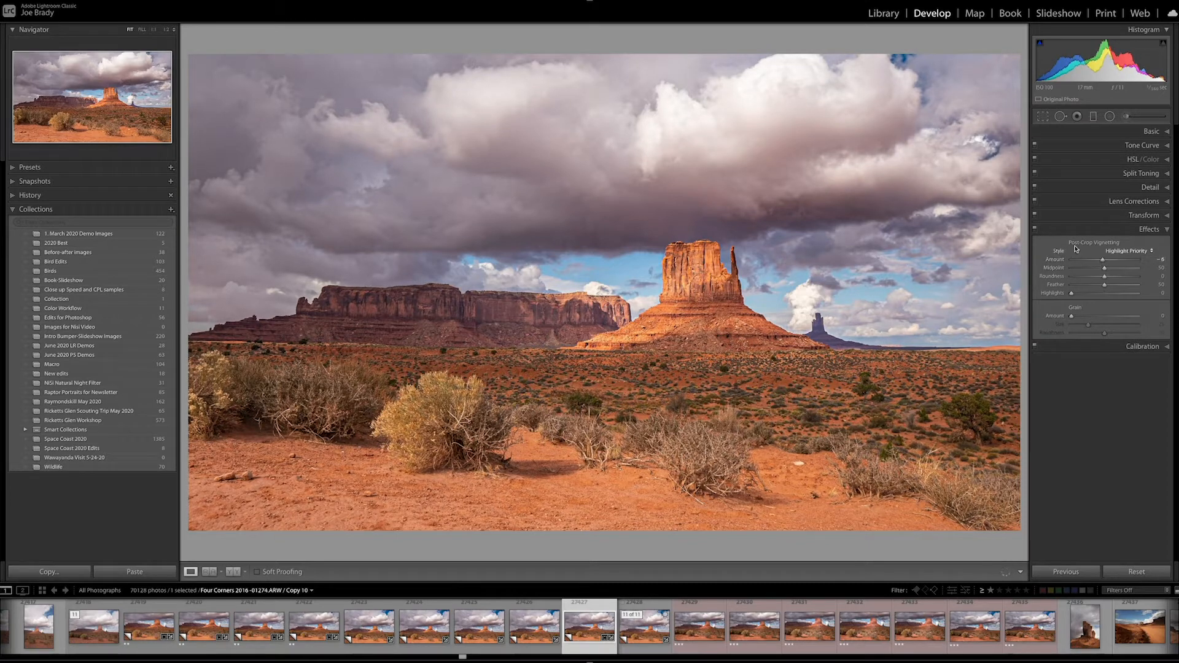
left_click(1035, 230)
left_click(1035, 229)
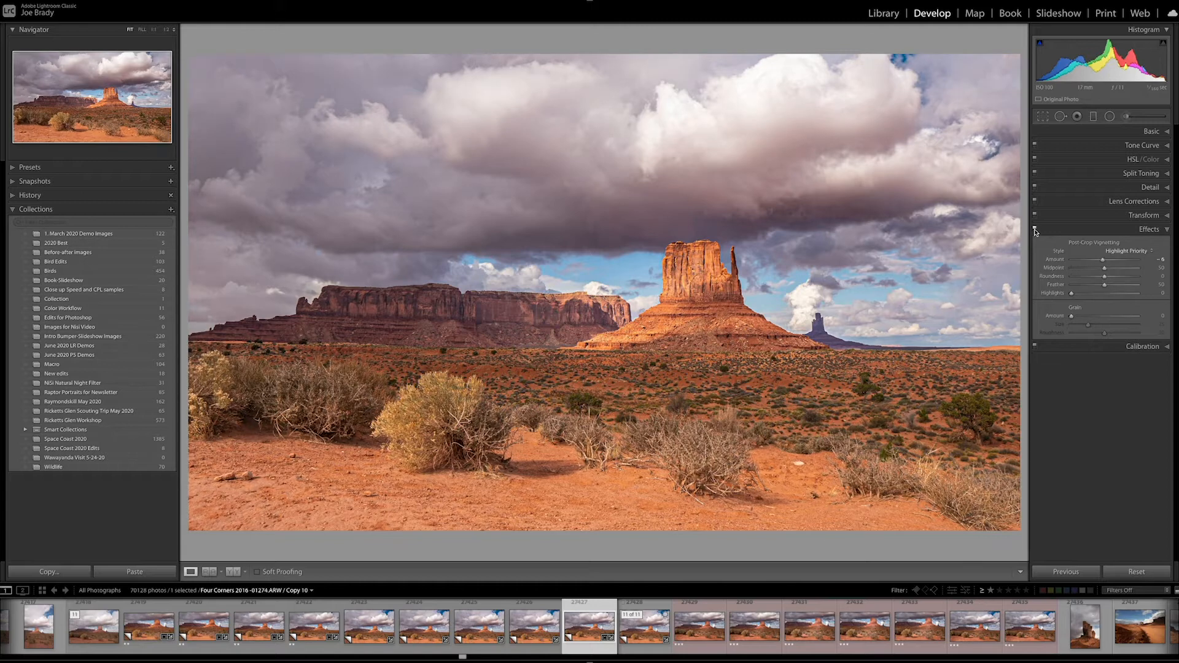
left_click(1035, 230)
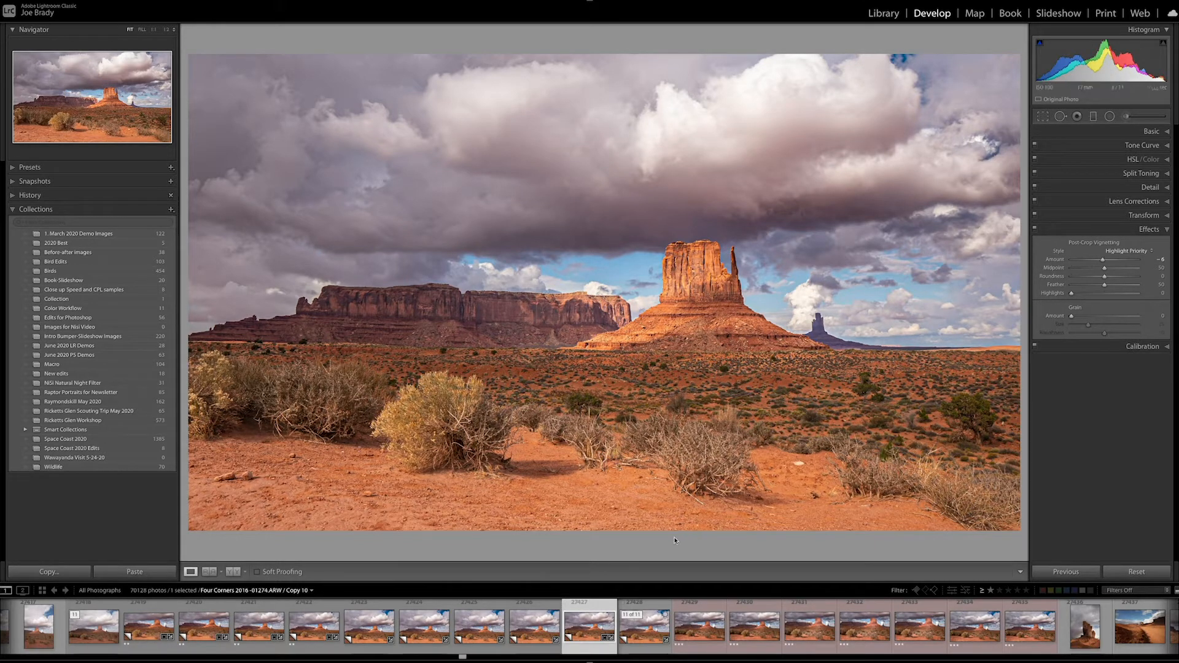
key("Right")
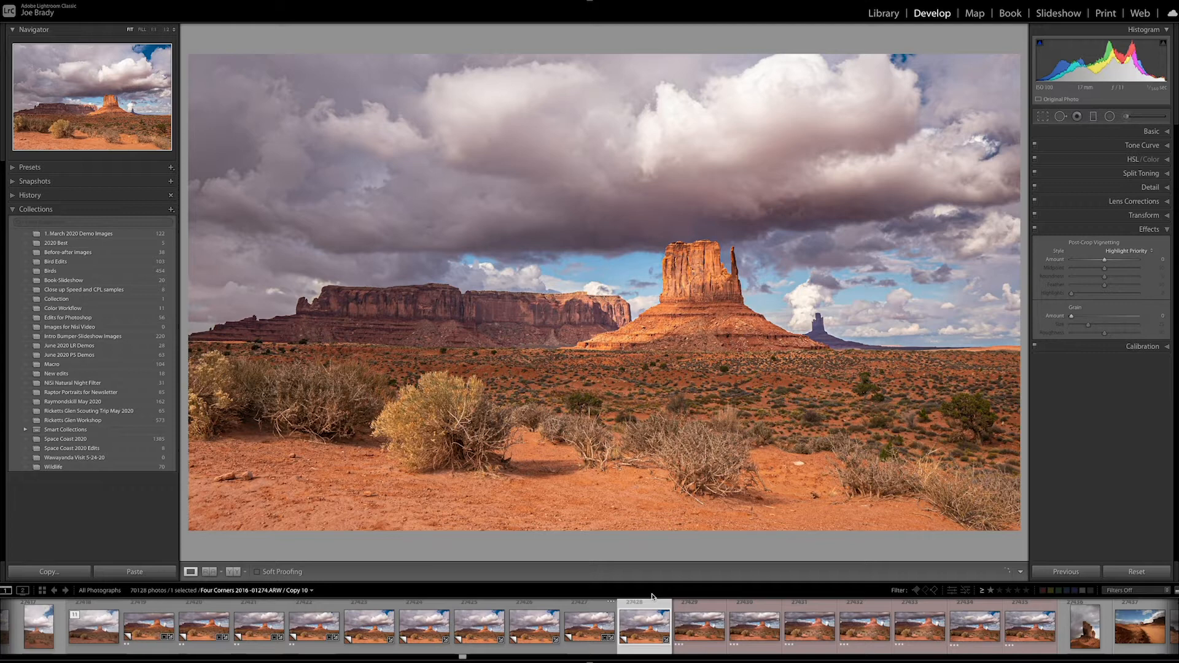
key("Left")
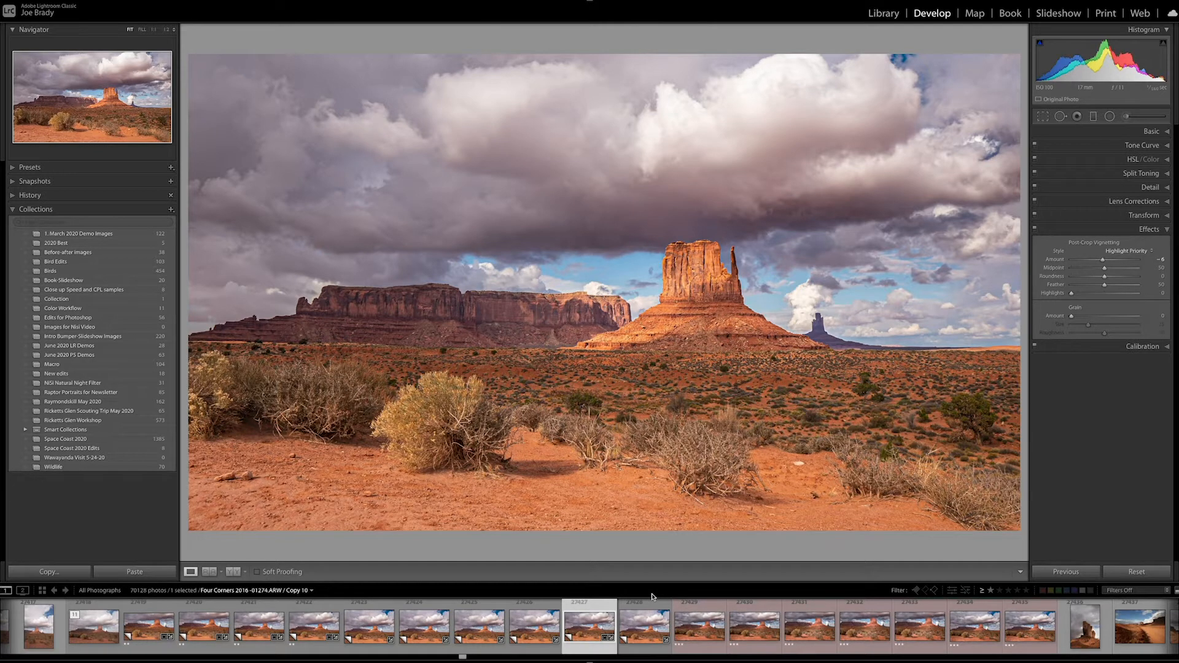
Crop Copy 7 in from all four sides around the mesa and large butte, following the Golden Ratio guide.
left_click(545, 632)
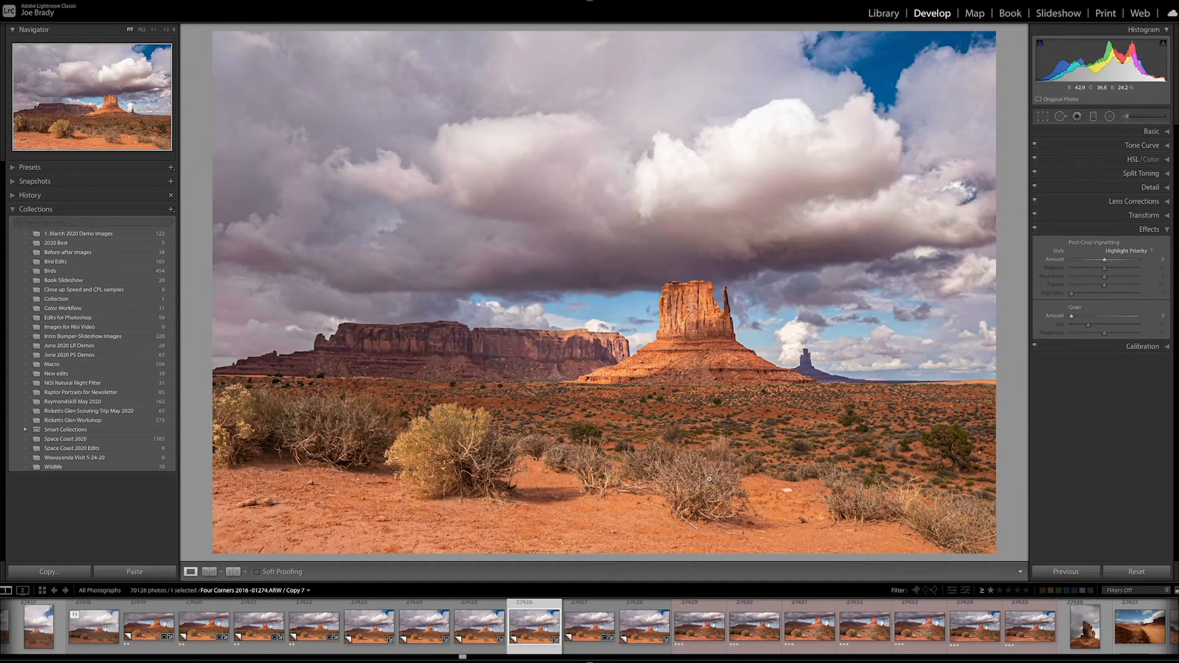
key("r")
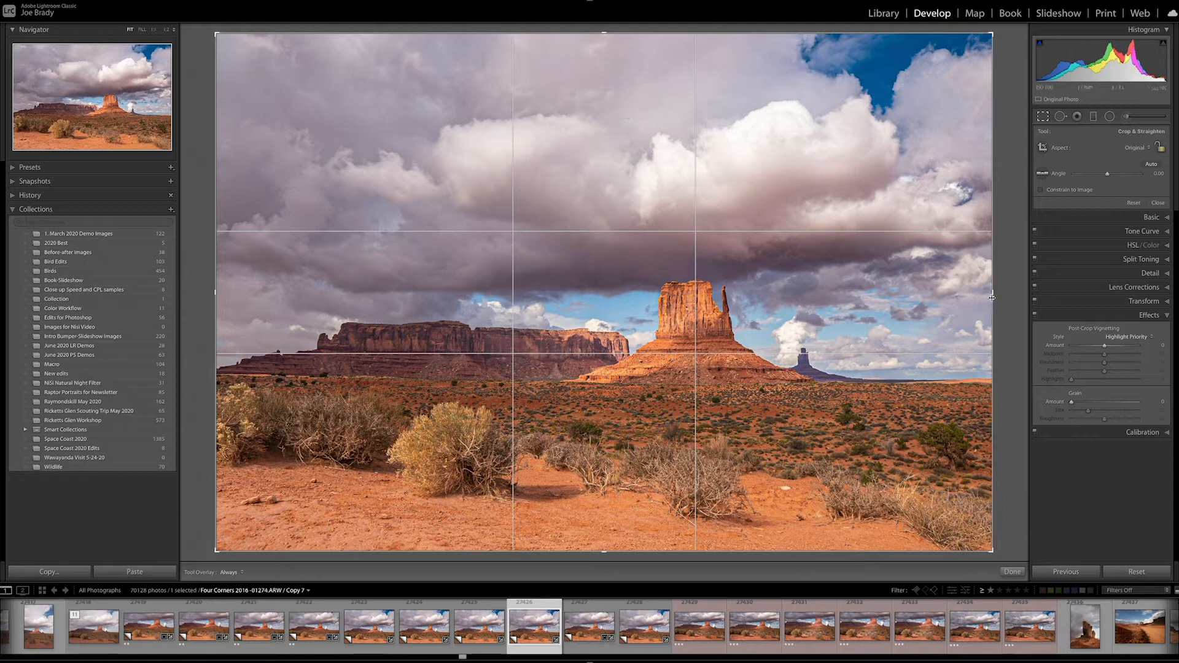
left_click_drag(992, 294, 945, 295)
left_click_drag(264, 289, 309, 284)
left_click_drag(612, 34, 611, 91)
left_click_drag(607, 493, 602, 472)
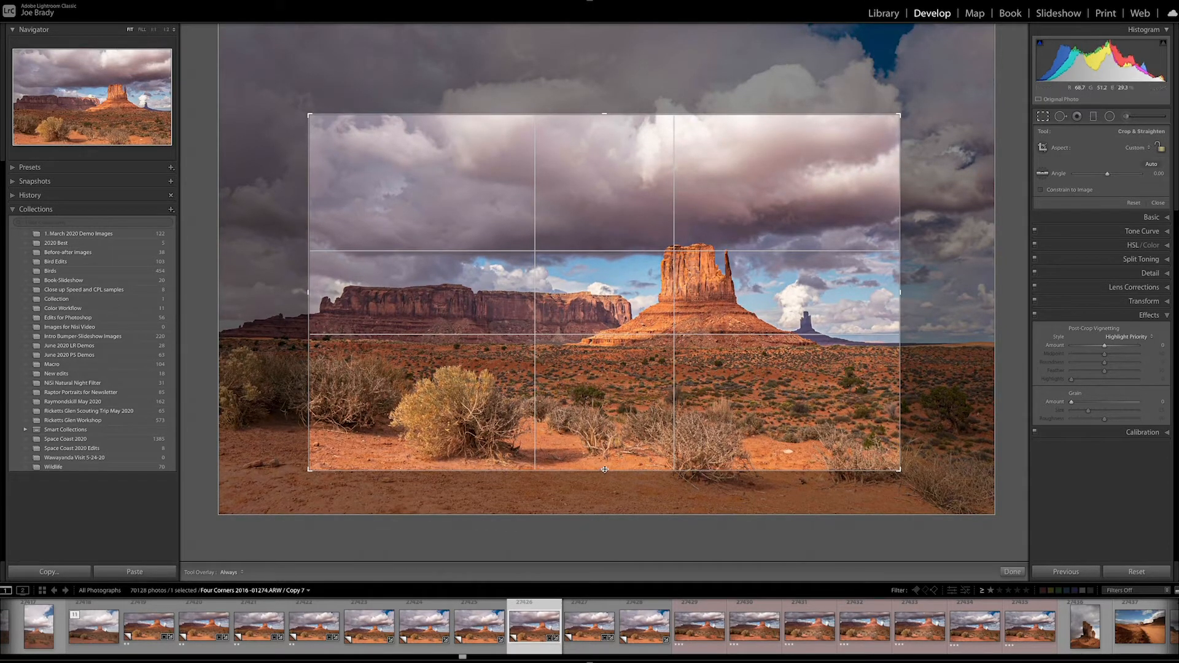
key("Return")
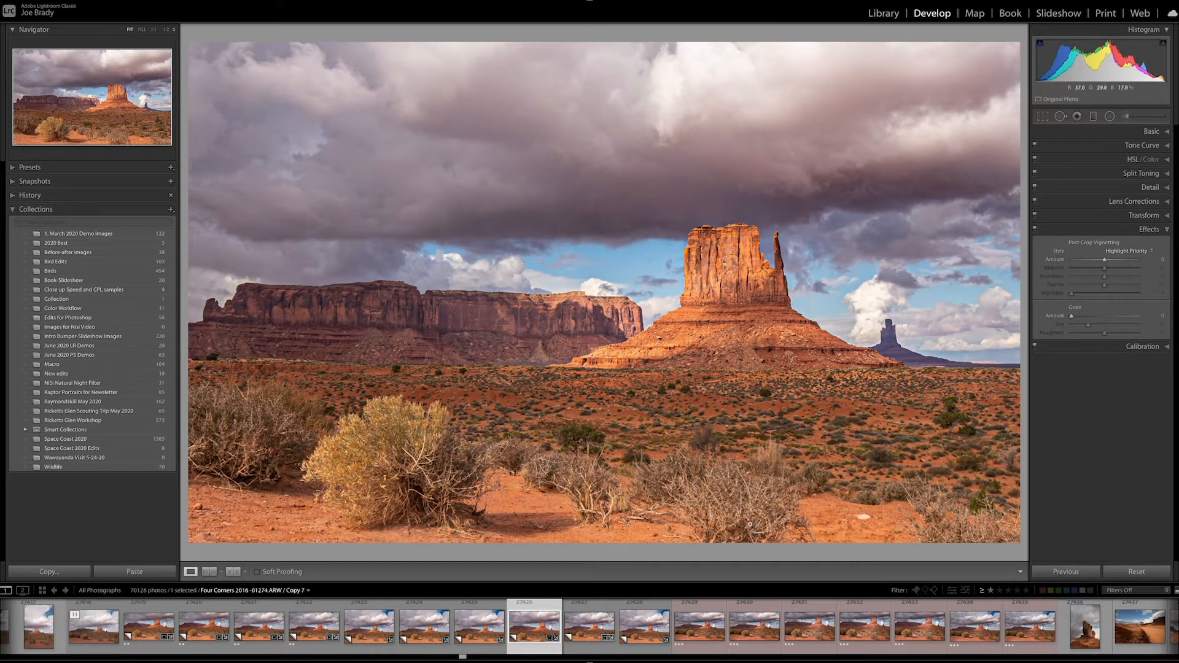
Extend the lower edge of Copy 7's crop to include more of the red sand foreground.
key("r")
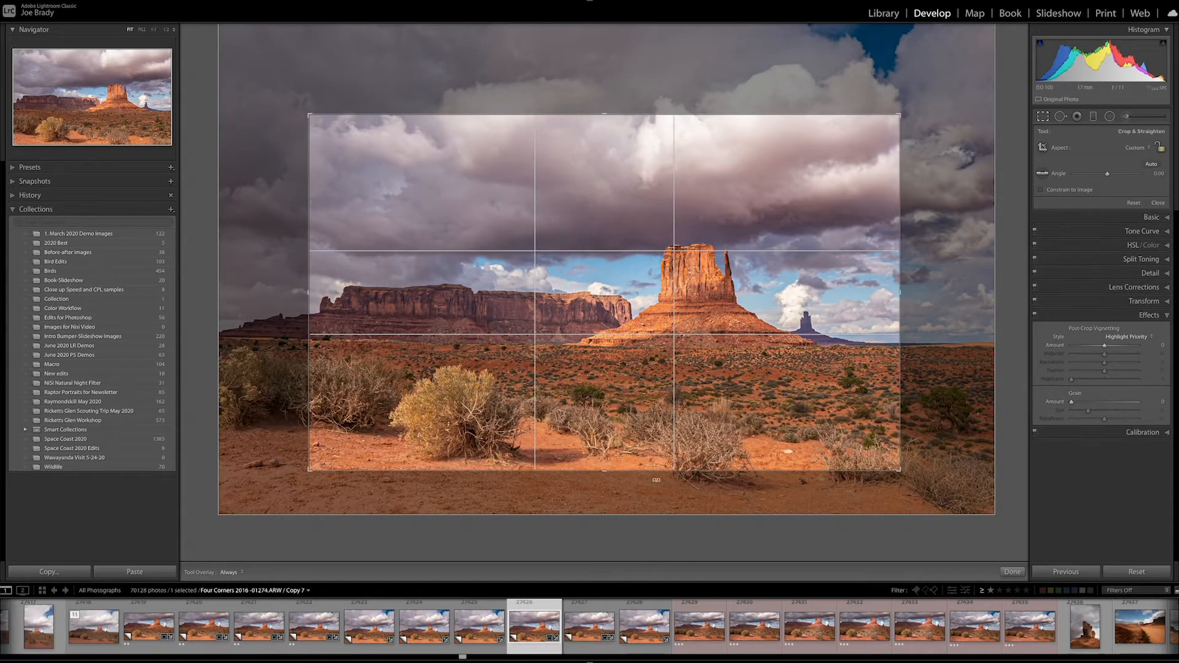
left_click_drag(606, 472, 608, 487)
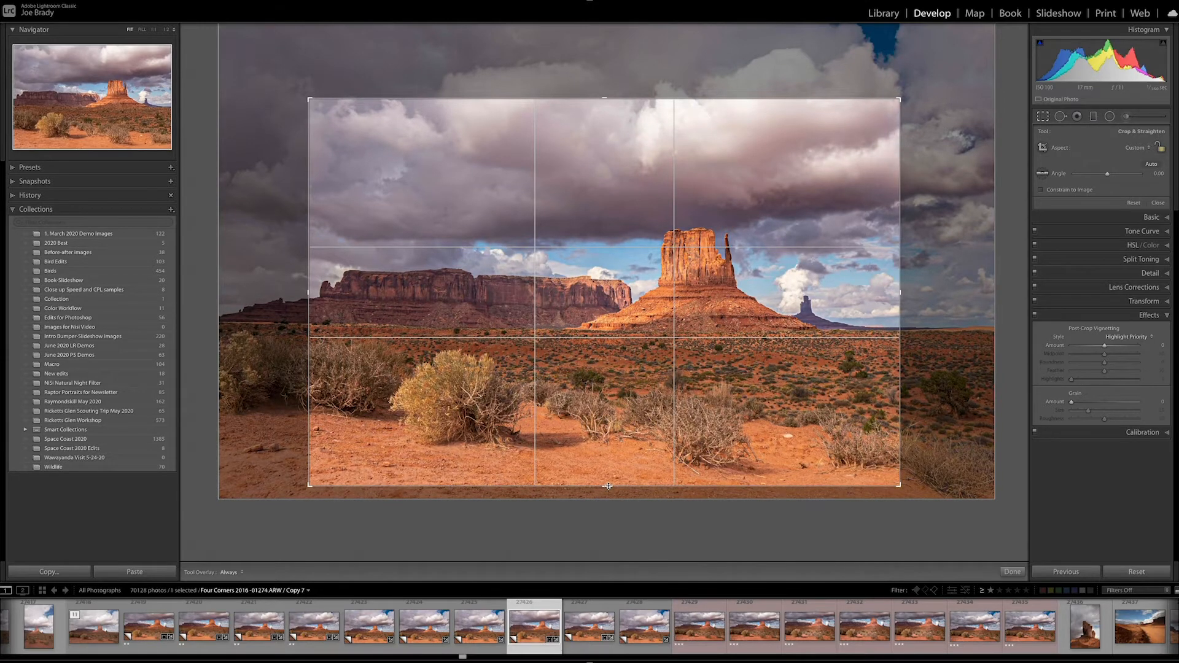
key("Return")
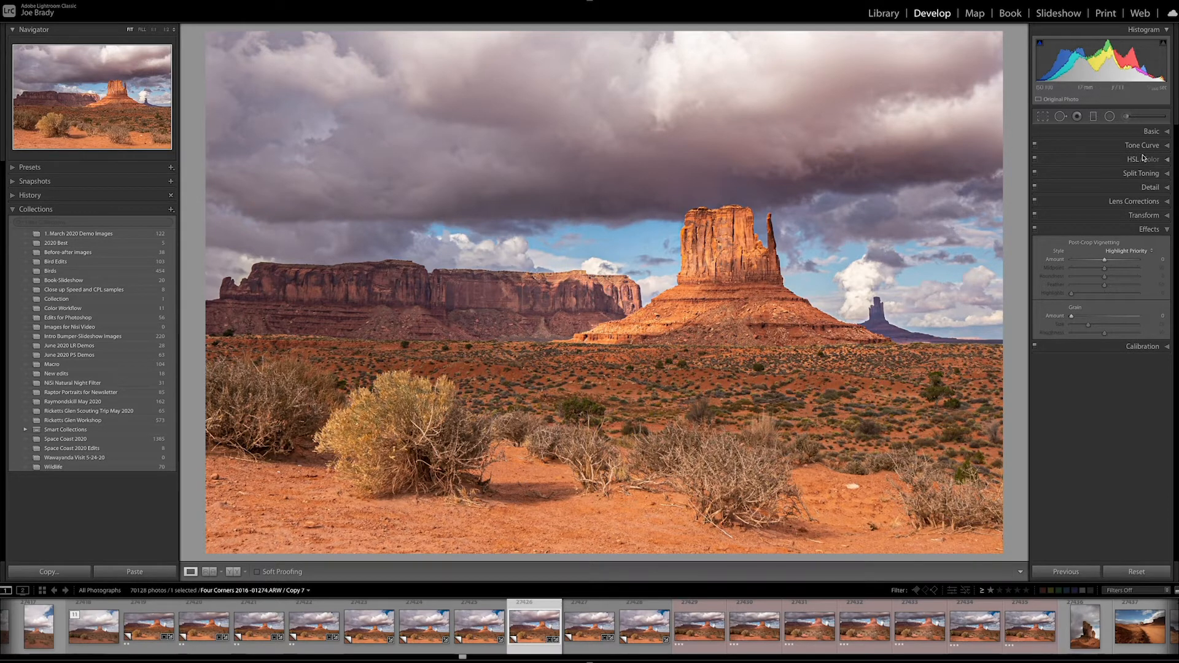
With Auto Mask off and the mask overlay shown, brush a curving path from the foreground sand to the large butte's base, then hide the overlay.
left_click(1127, 116)
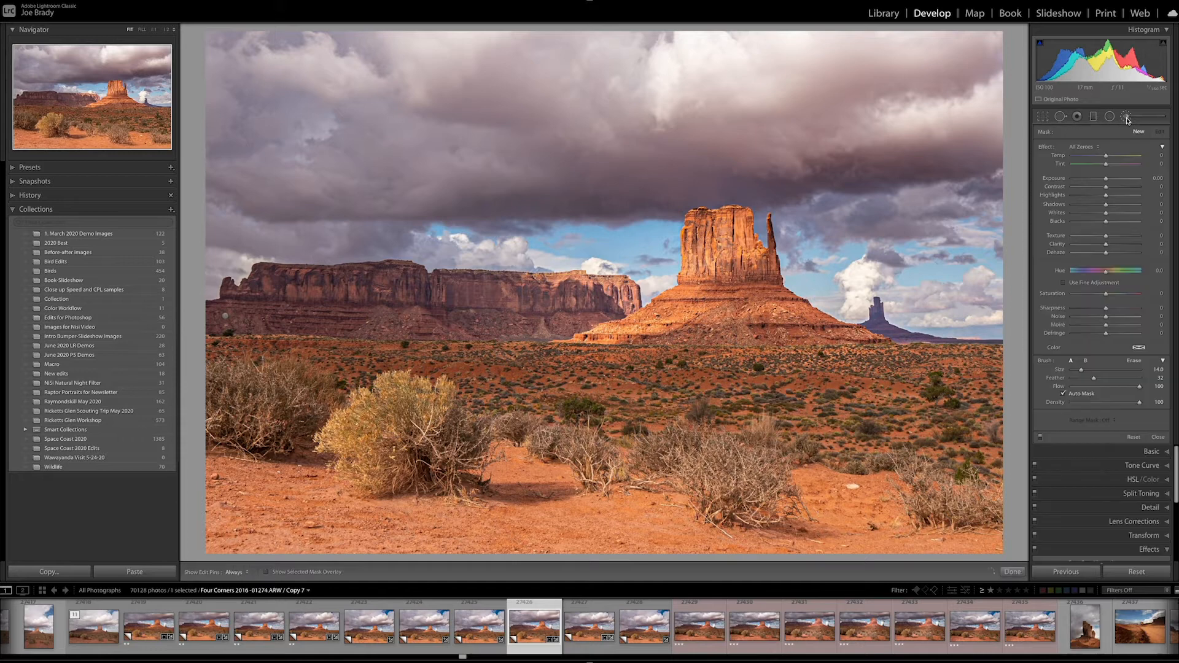
left_click(267, 572)
left_click(1064, 394)
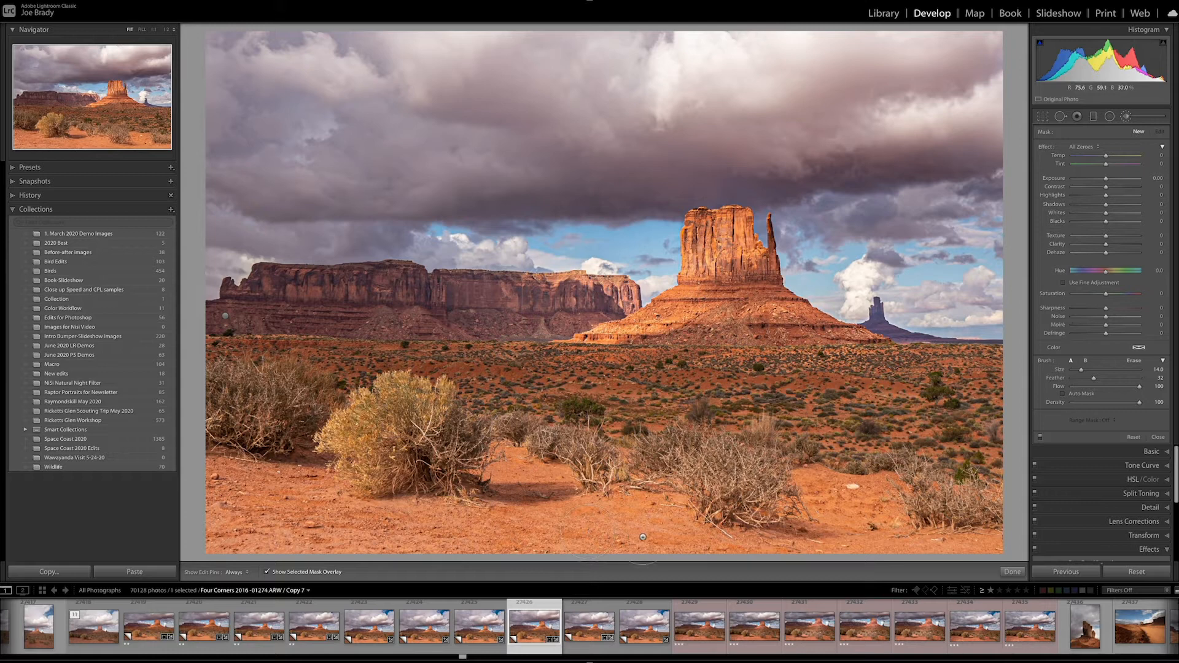
mouse_move(628, 530)
left_mouse_down()
mouse_move(653, 537)
mouse_move(501, 461)
mouse_move(491, 445)
mouse_move(502, 395)
mouse_move(658, 372)
mouse_move(746, 307)
left_mouse_up()
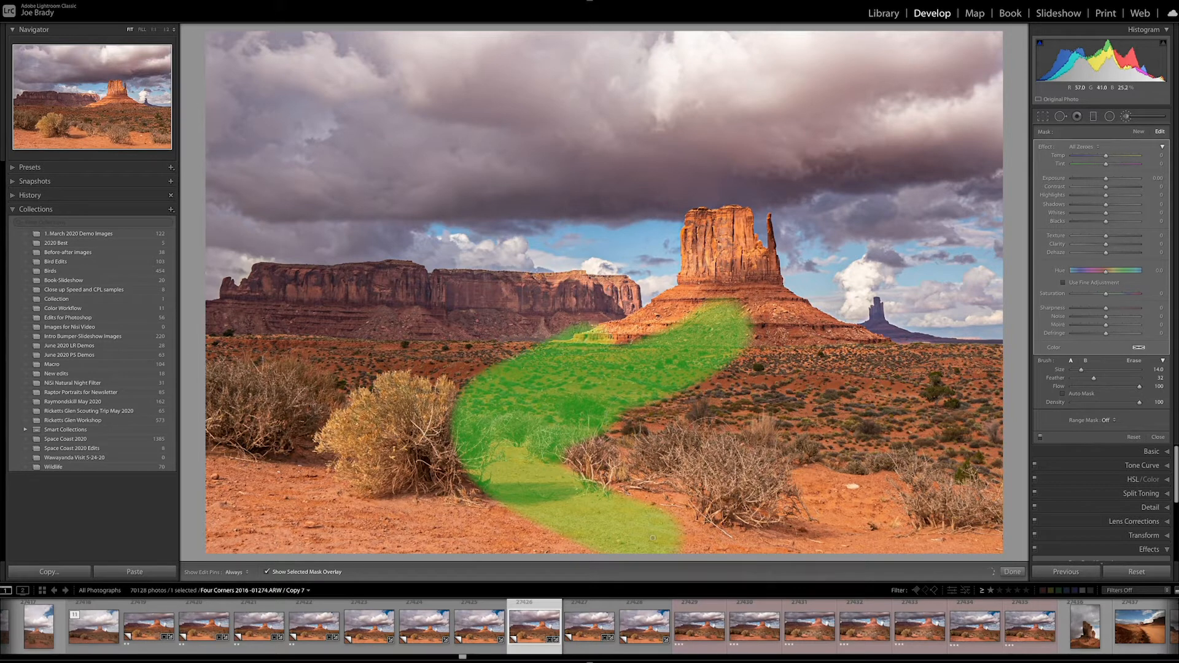
key("o")
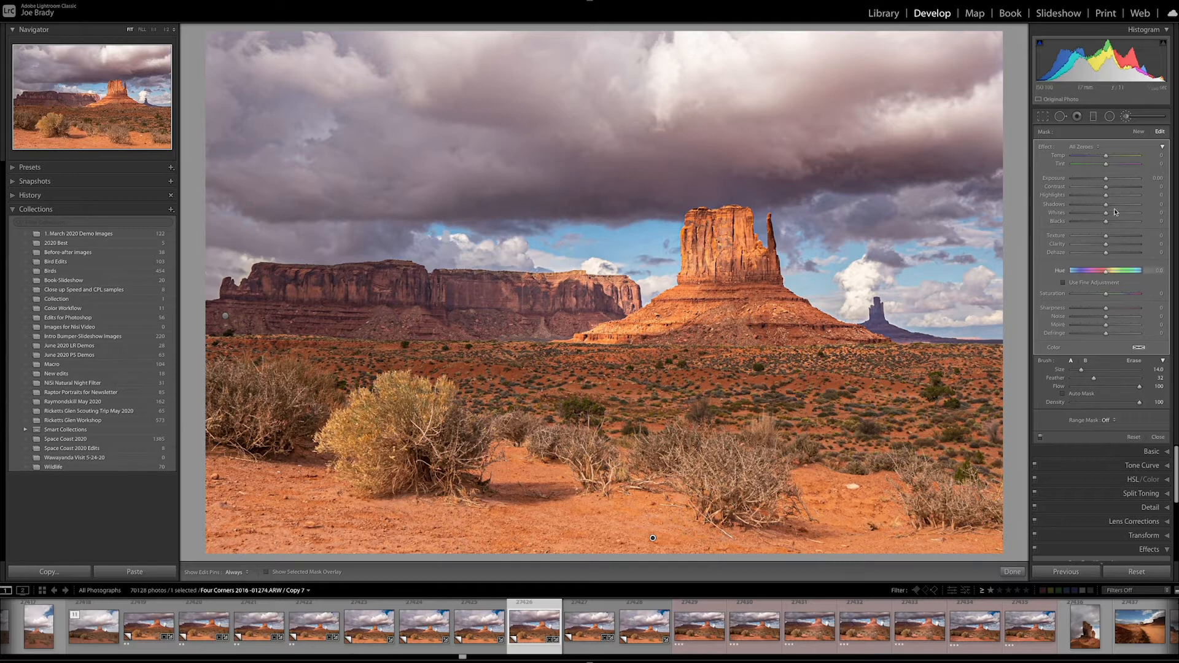
Brighten the brushed path with Exposure 0.40, reduce its Contrast slightly and its Highlights to -19, and finish the adjustment.
left_click_drag(1107, 180, 1109, 179)
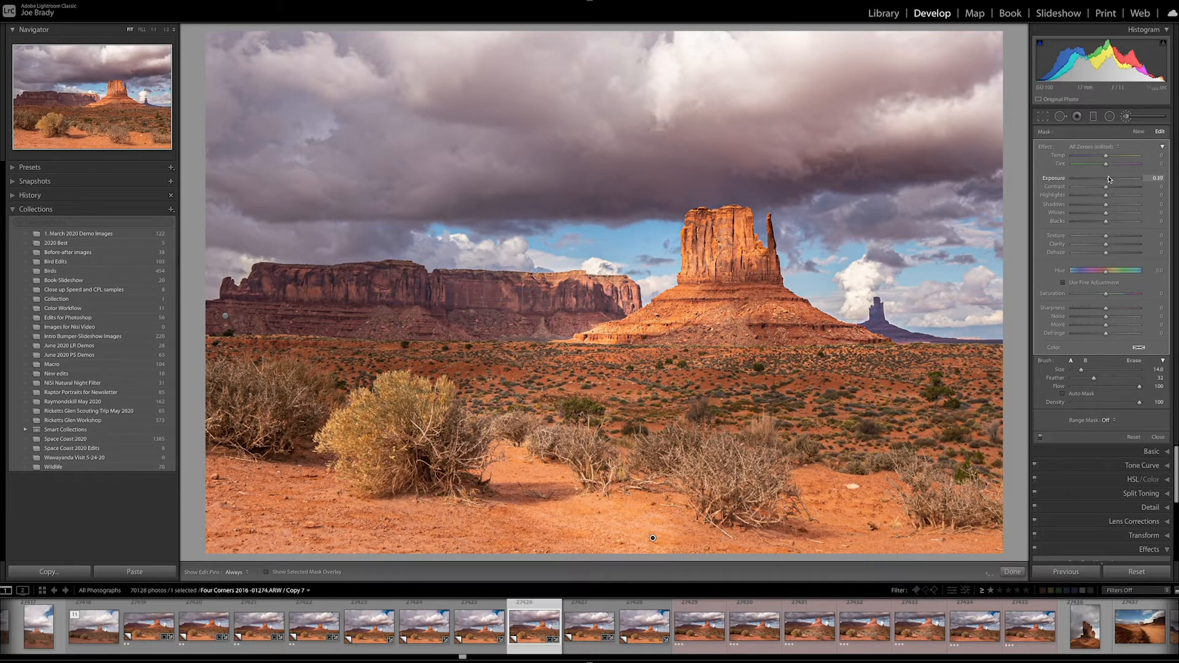
left_click_drag(1107, 195, 1111, 179)
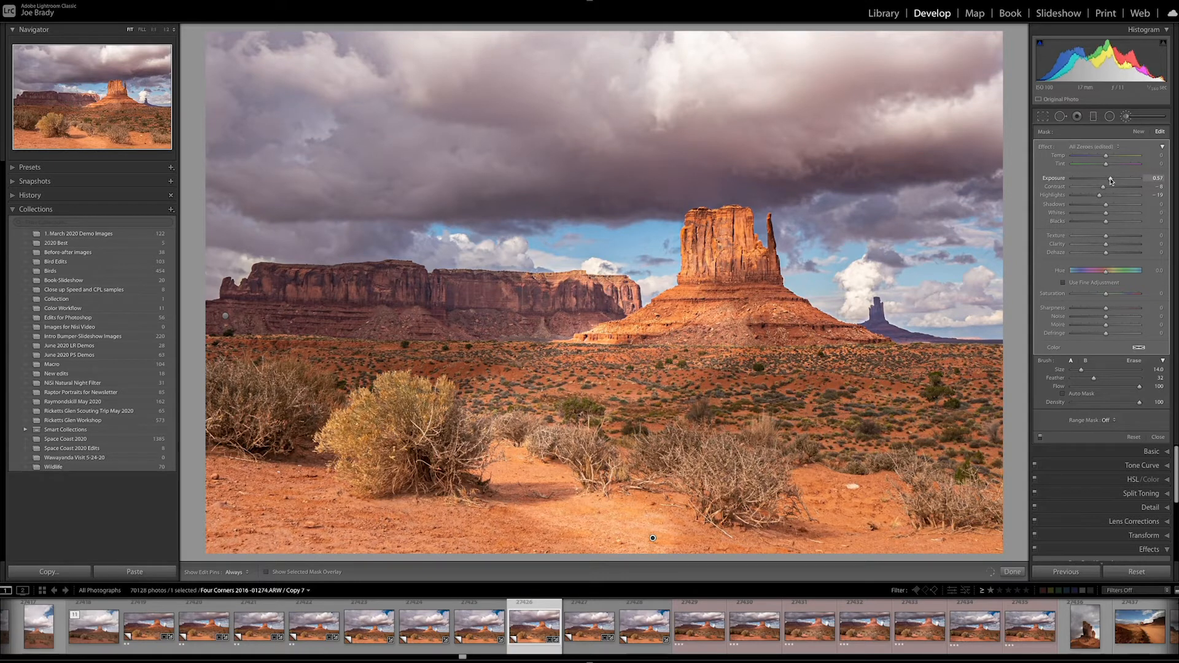
left_click_drag(1111, 179, 1111, 179)
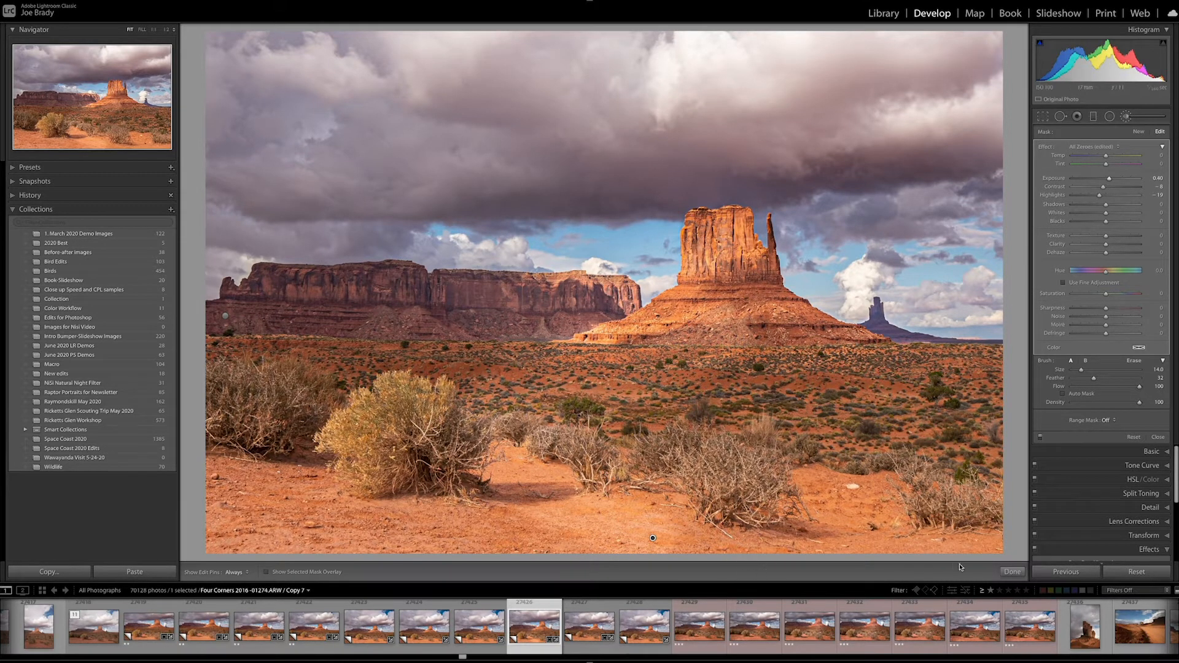
left_click(1011, 572)
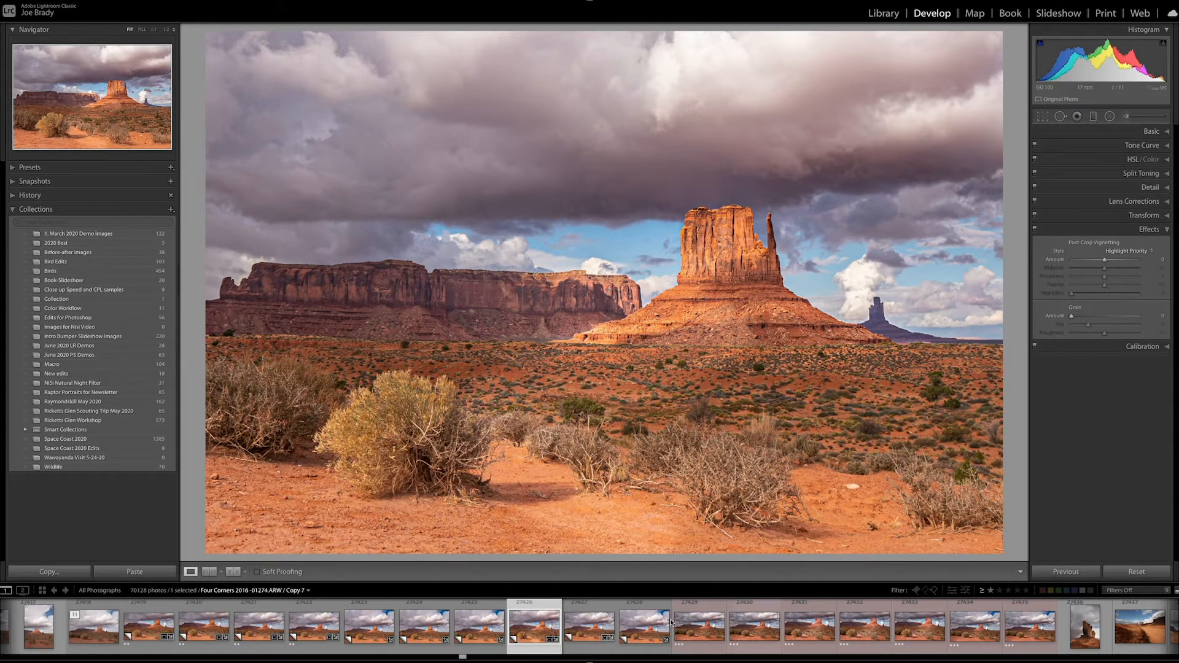
Crop the uncropped copy adjacent to Copy 7 to a wide panorama, trimming sky, foreground and the side, and set its post-crop vignette Amount to -9.
left_click(481, 628)
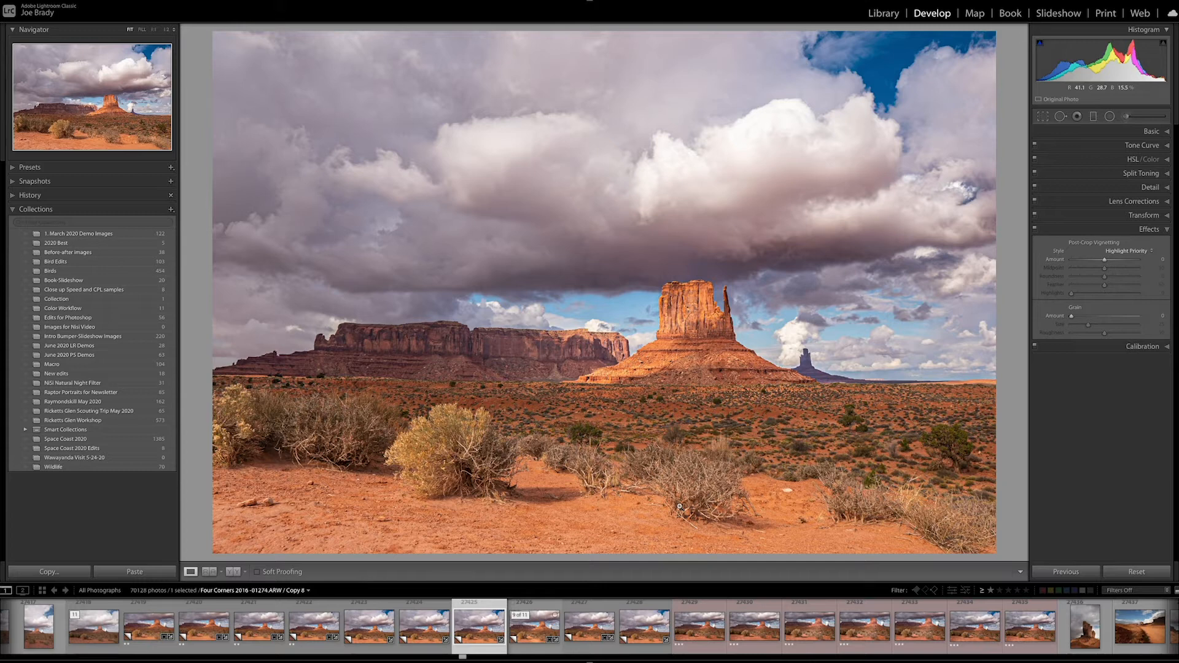
key("r")
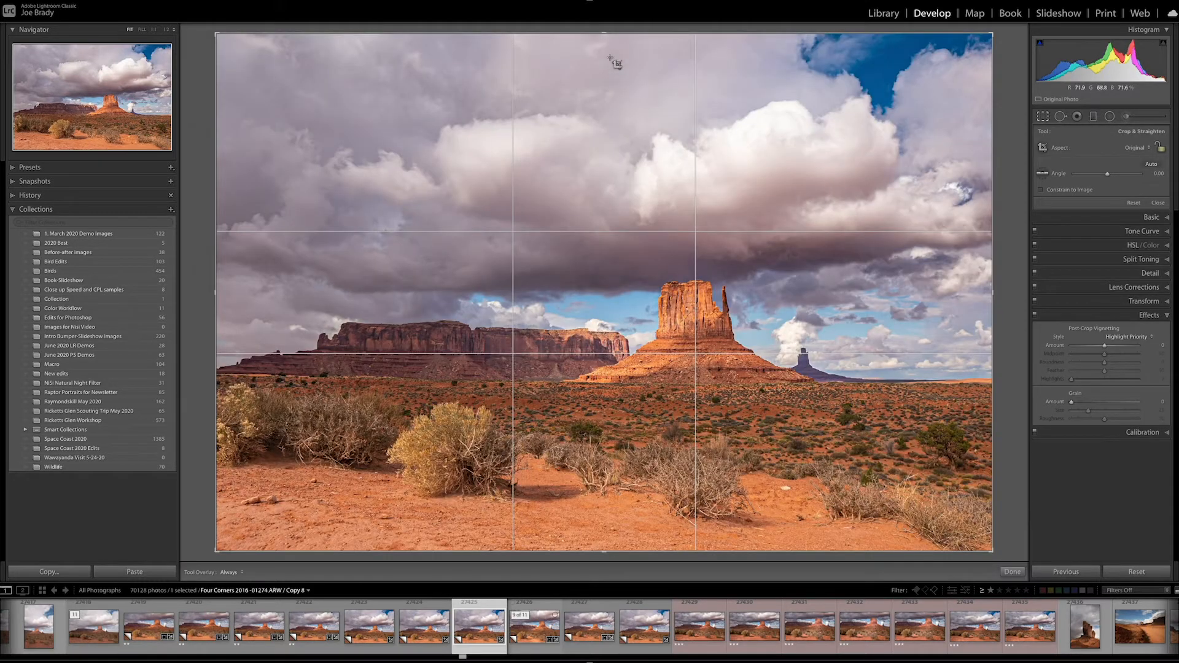
left_click_drag(605, 34, 606, 122)
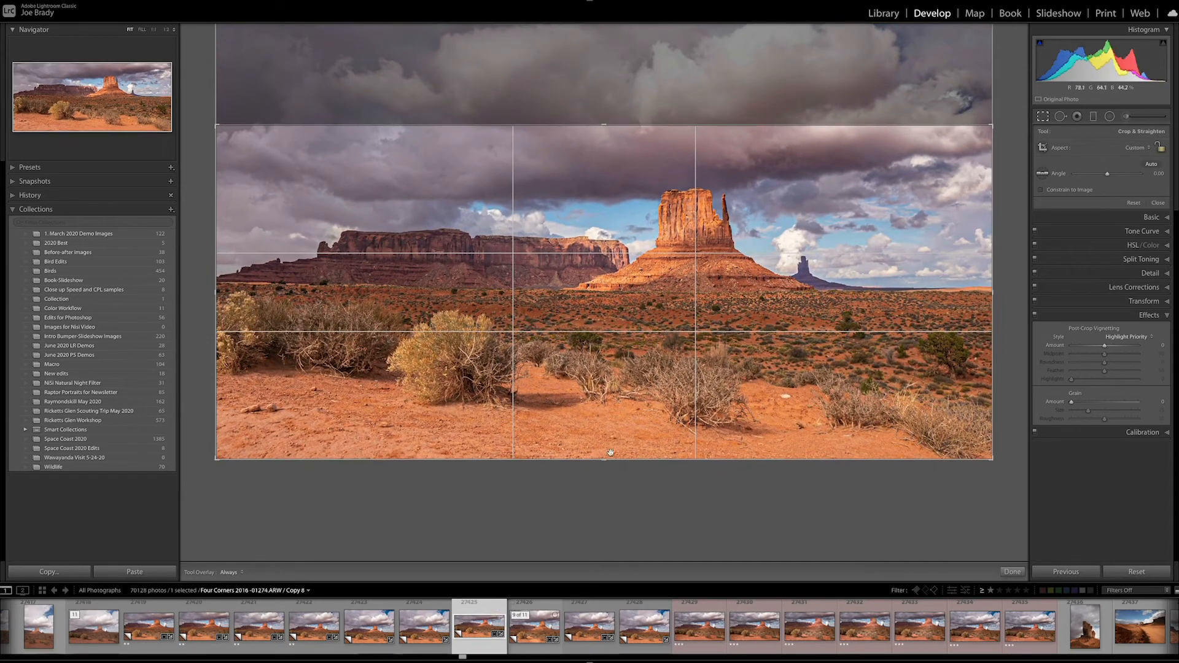
left_click_drag(604, 462, 602, 449)
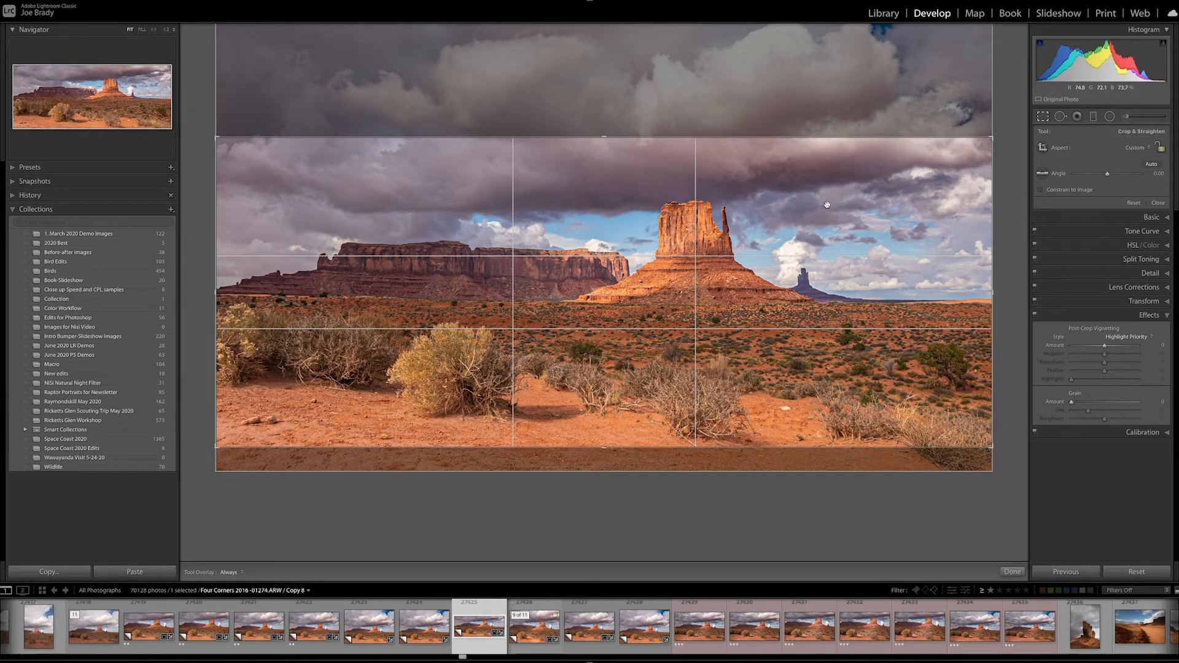
left_click_drag(606, 139, 606, 137)
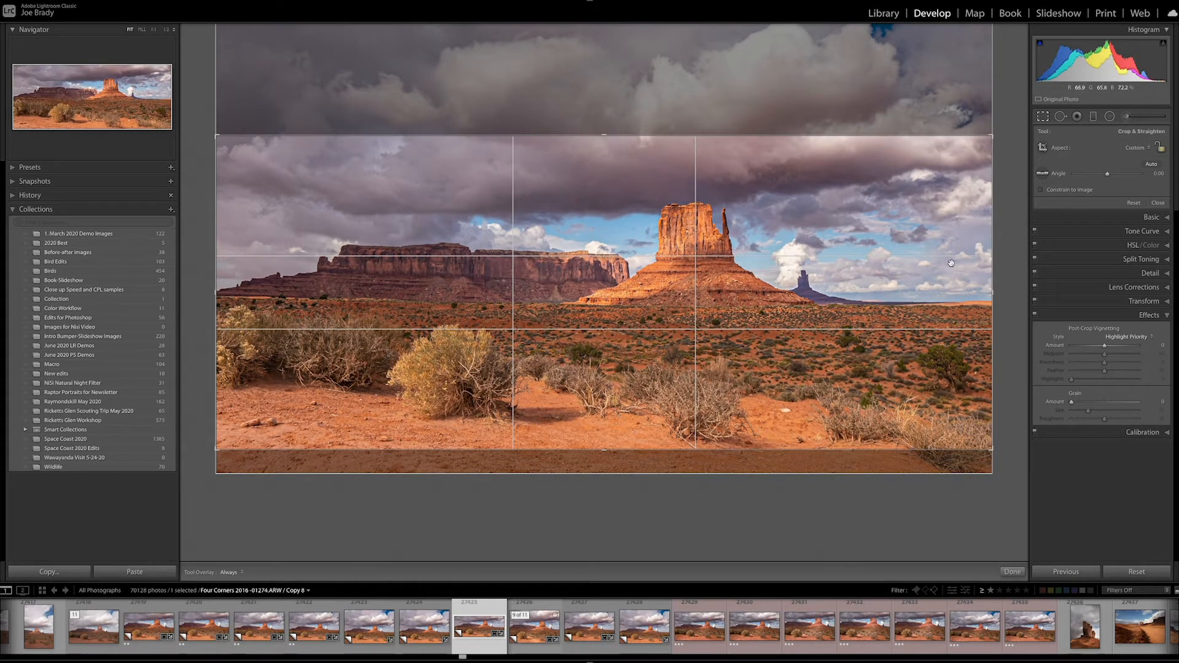
left_click_drag(993, 293, 970, 292)
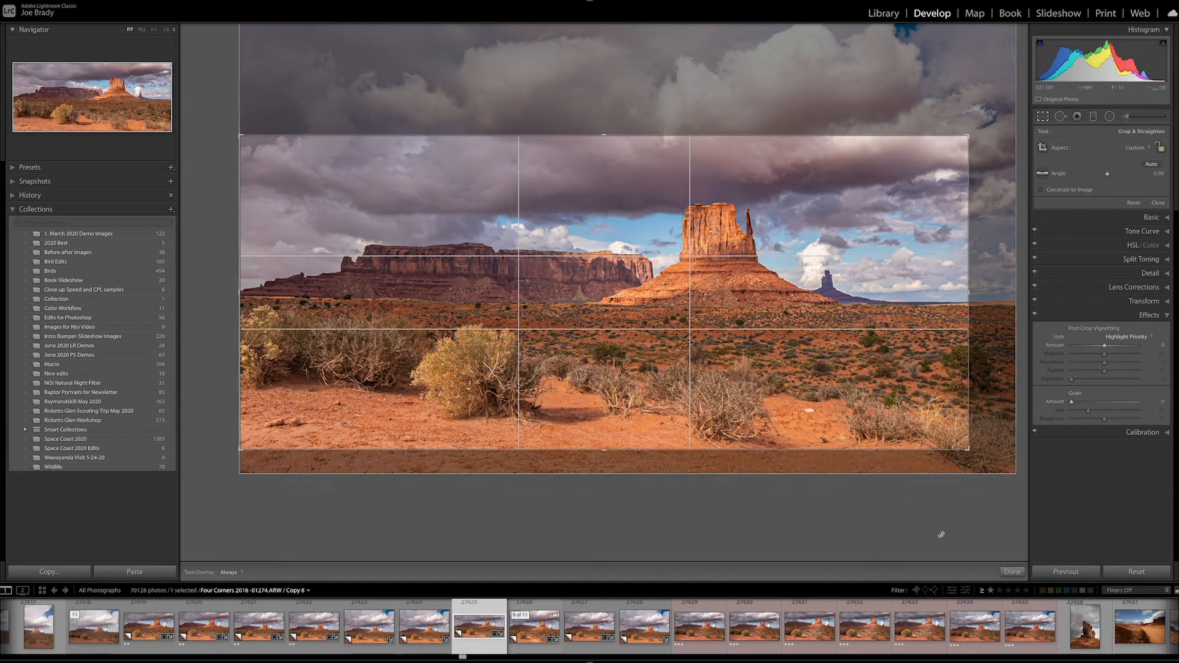
left_click(1013, 573)
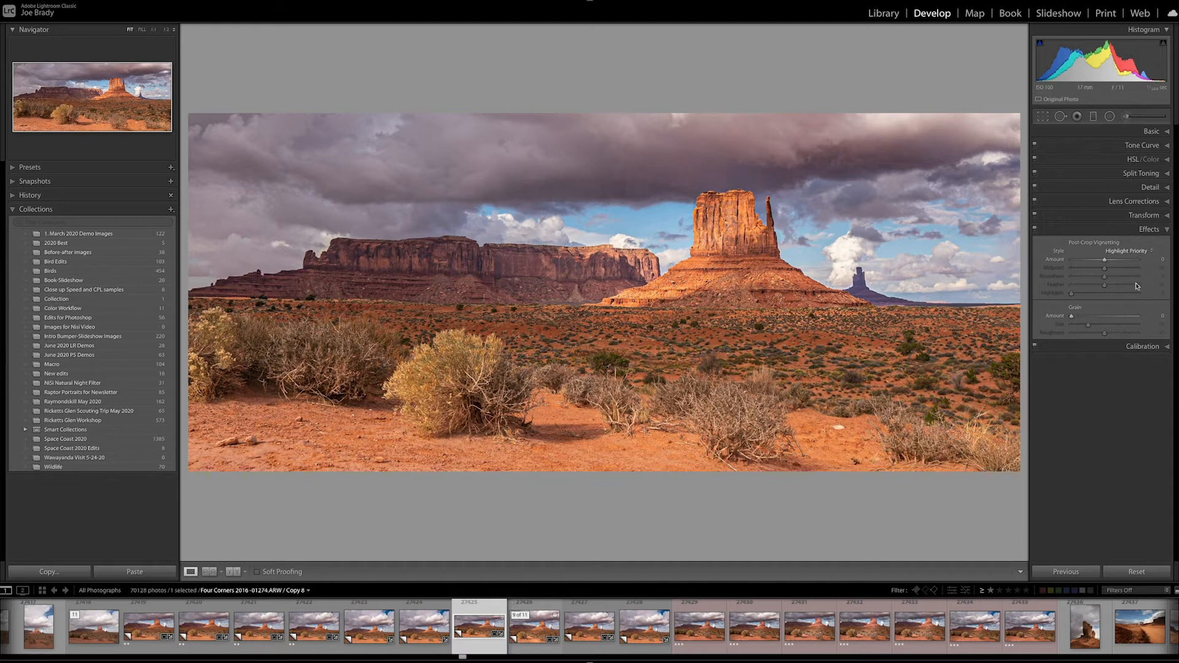
left_click_drag(1106, 260, 1104, 263)
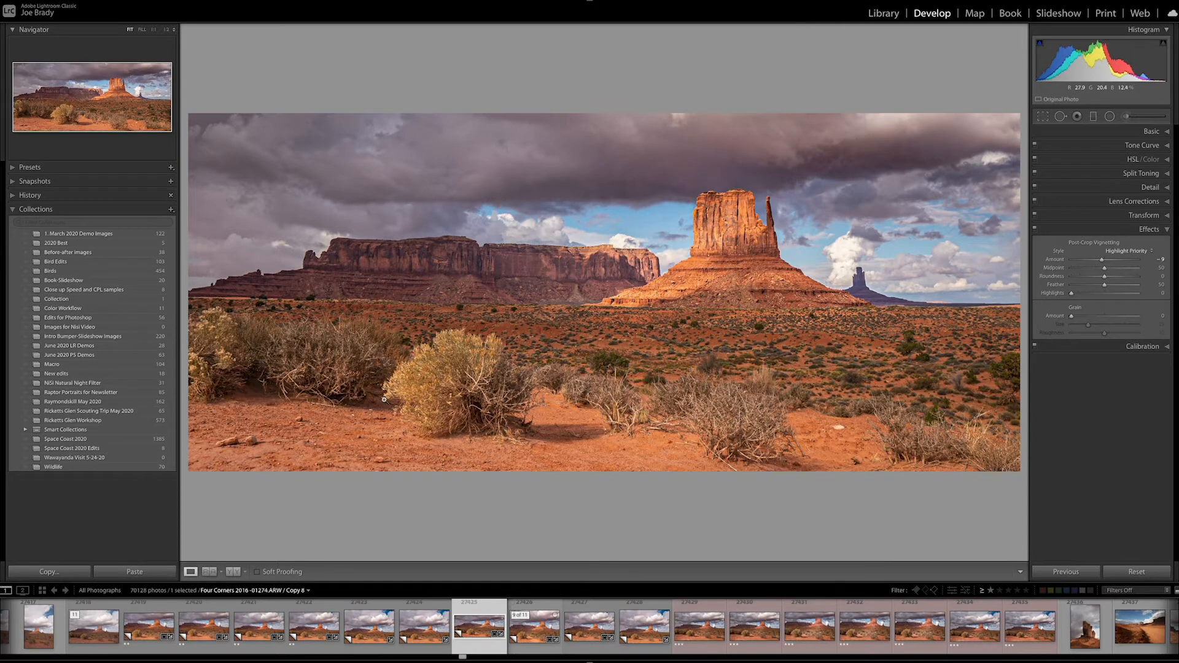
Trim the pale bush off the panorama's left edge, fine-tune that edge, and compare the result with an uncropped copy.
key("r")
left_click_drag(241, 294, 272, 293)
key("Return")
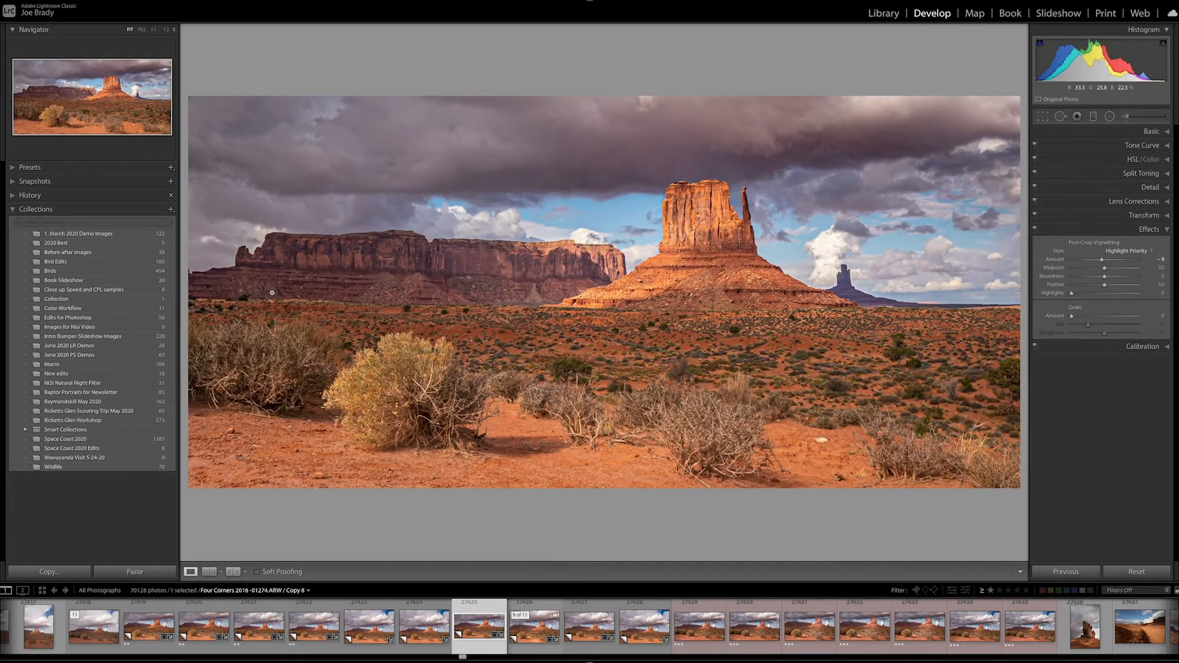
key("r")
left_click_drag(272, 293, 325, 314)
key("Return")
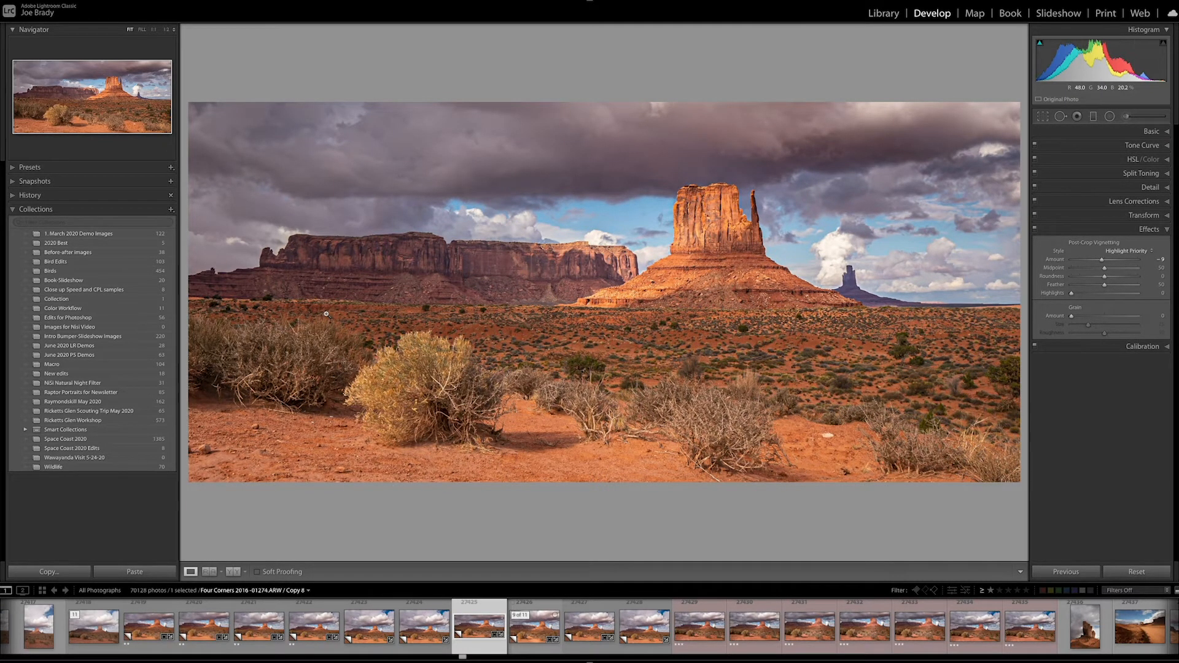
left_click(641, 633)
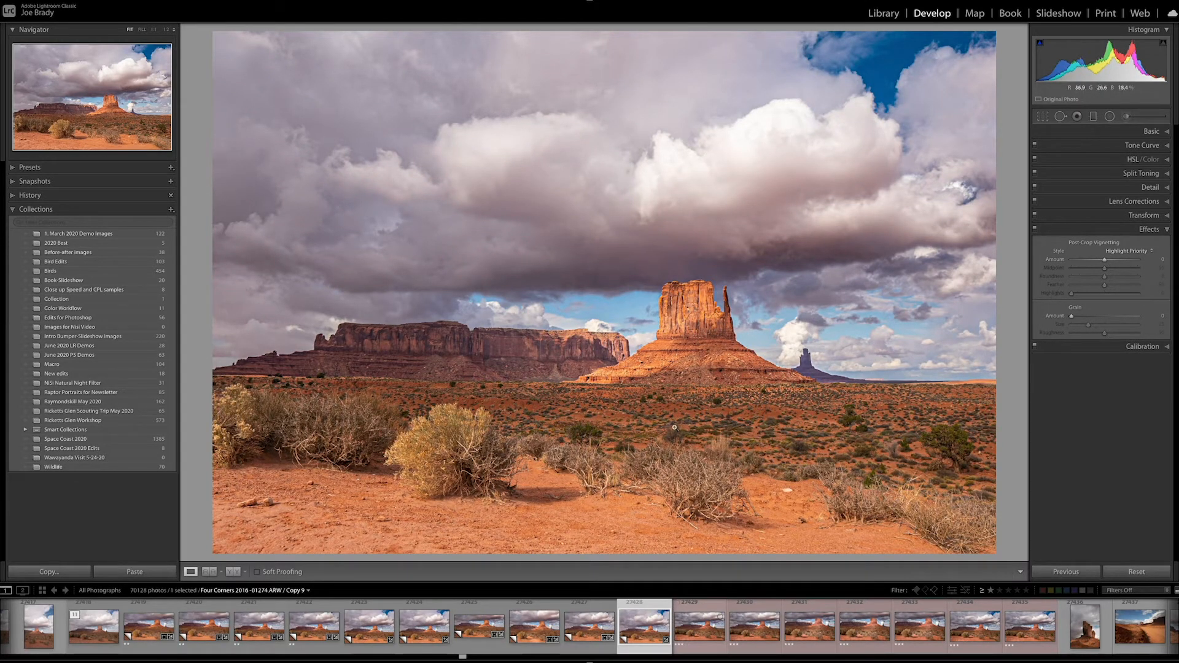
left_click(481, 628)
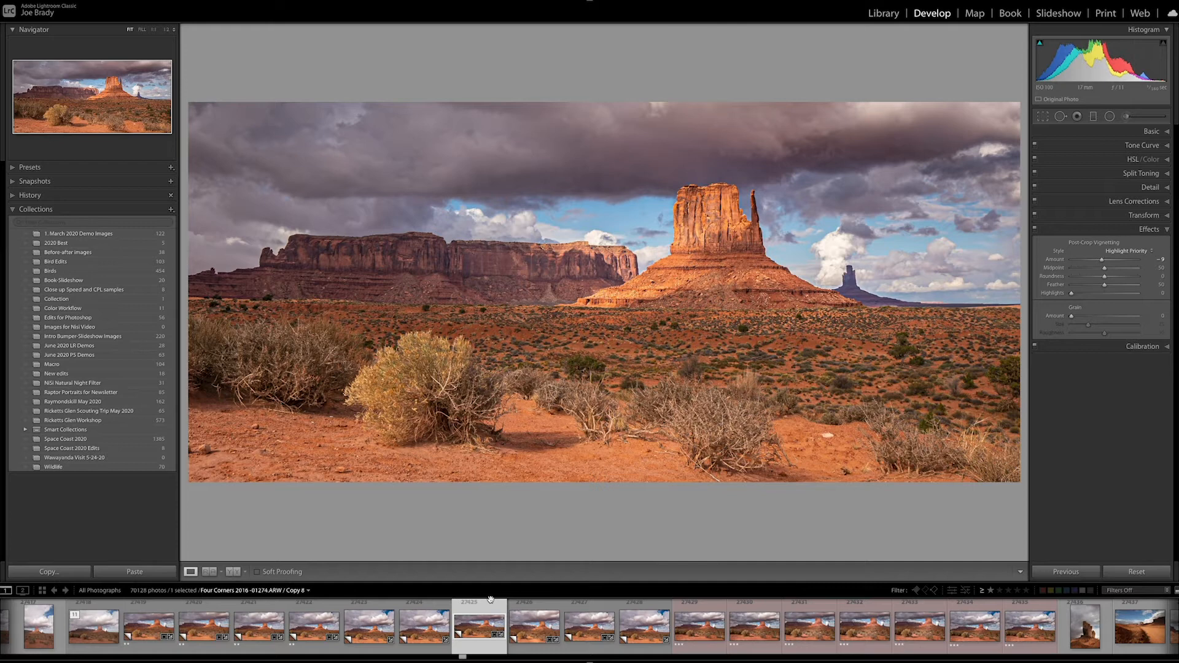
Crop the uncropped copy next to the panorama to a 3 x 1 aspect ratio, cutting away upper sky and the sandy foreground.
left_click(423, 623)
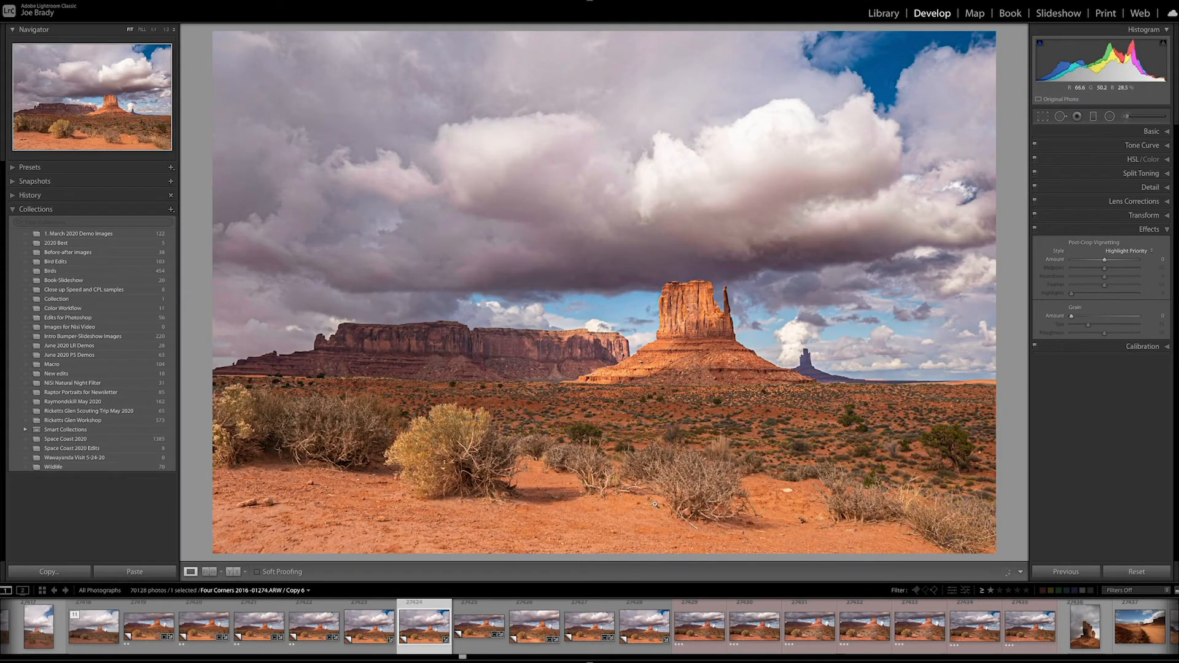
key("r")
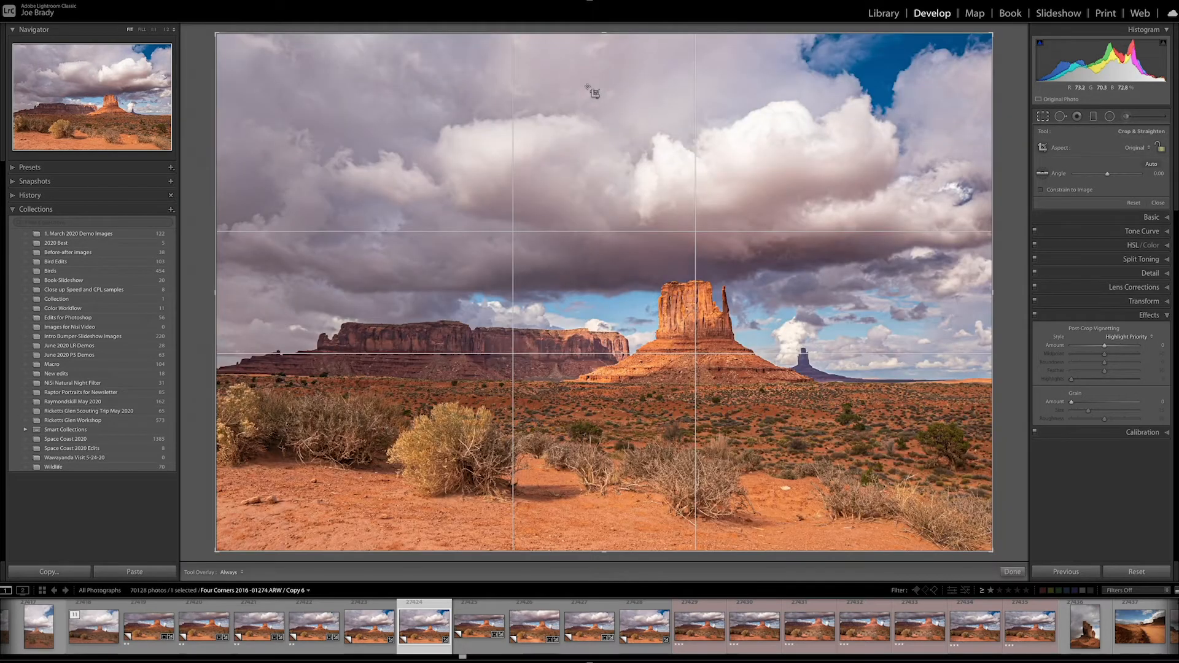
left_click_drag(604, 34, 606, 96)
left_click_drag(606, 483, 605, 430)
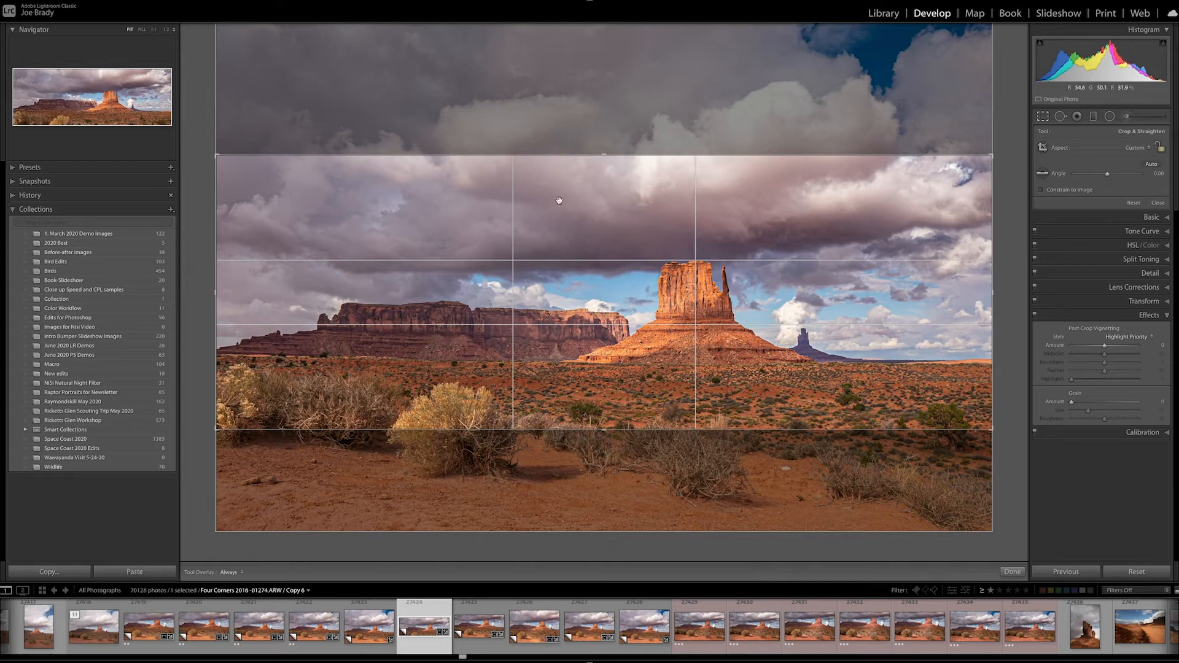
left_click(1133, 149)
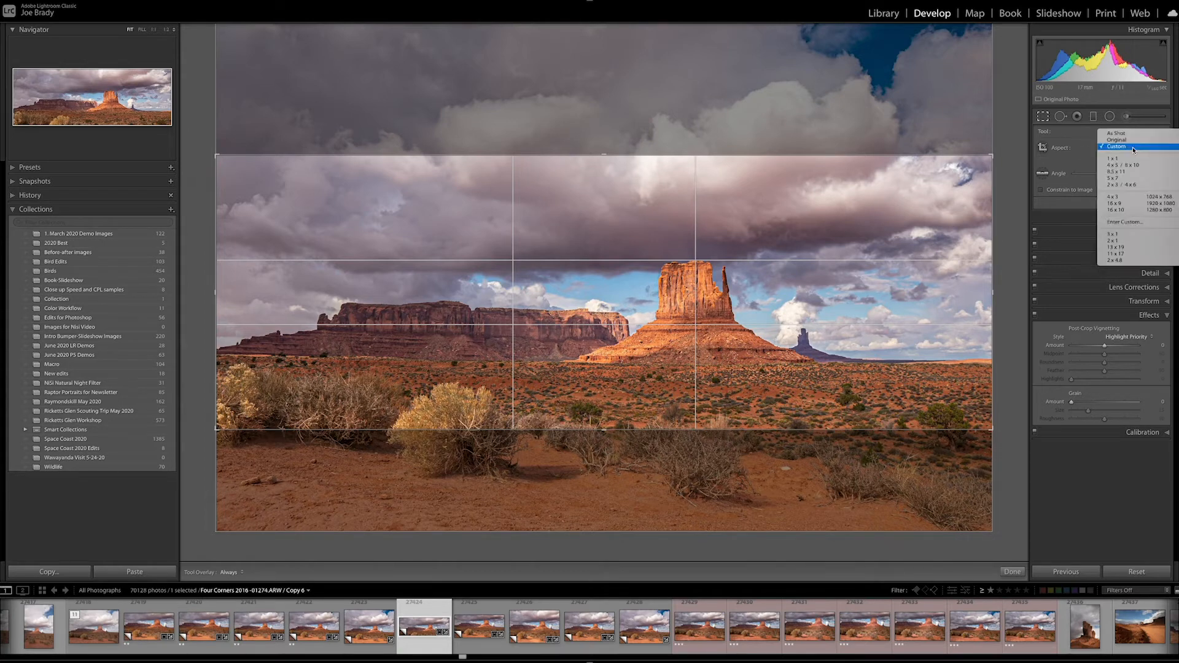
left_click(968, 253)
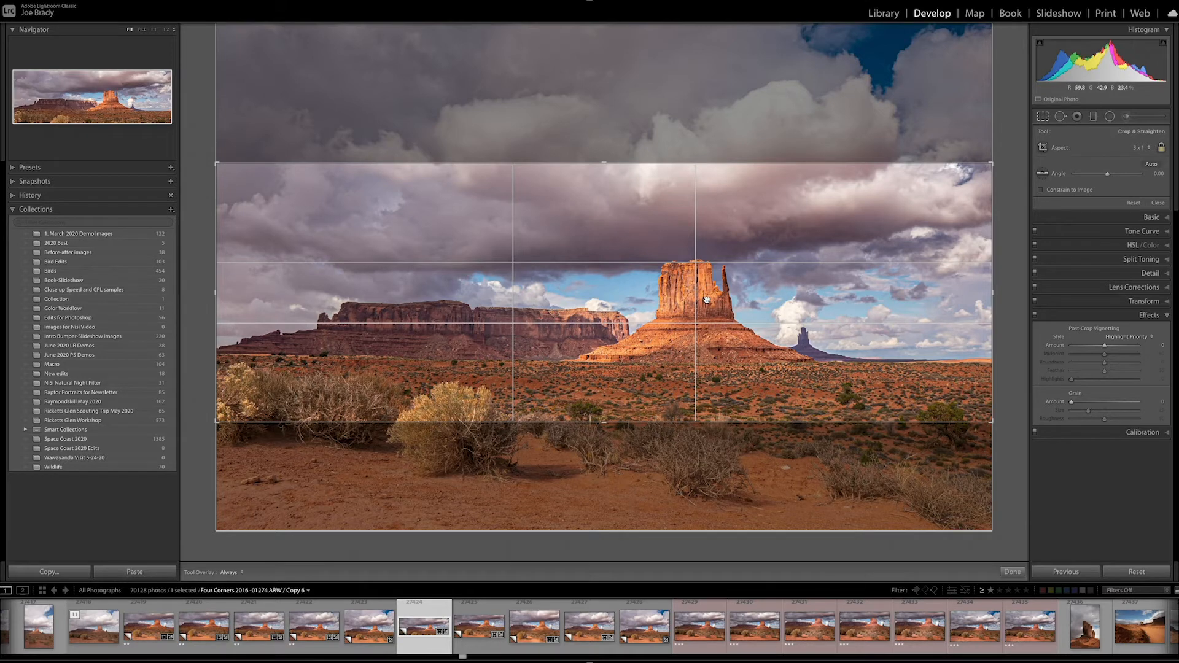
left_click(1012, 572)
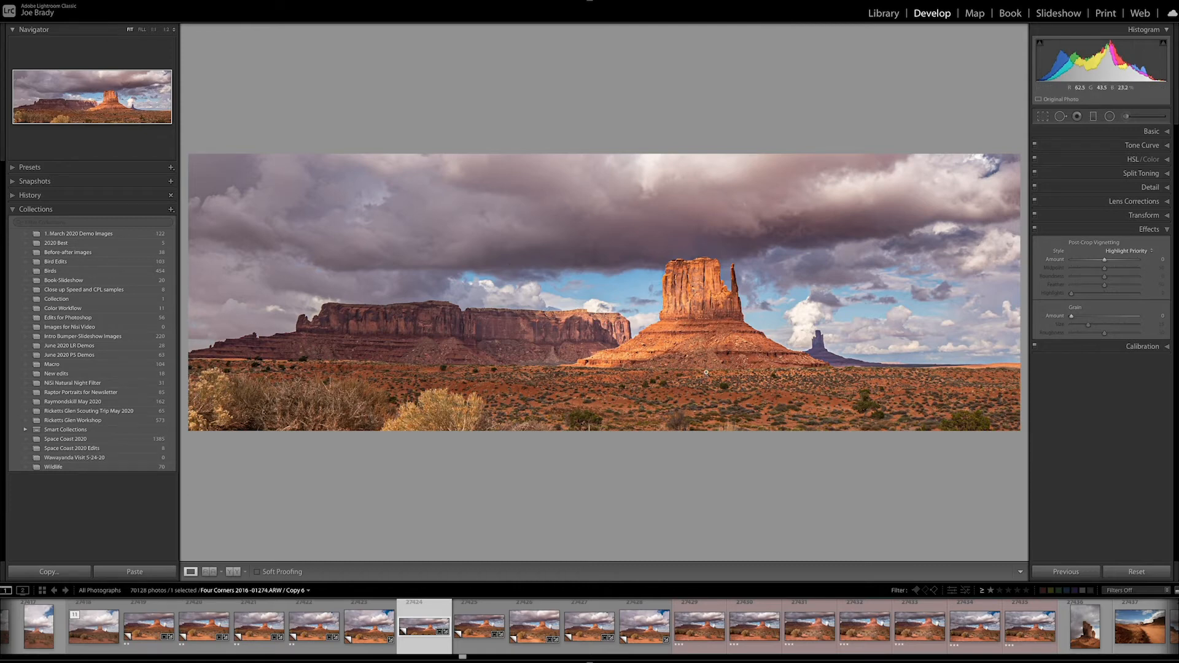
Shift the photo upward within the 3 x 1 crop to include more desert foreground and shrubs.
key("r")
left_click_drag(707, 373, 704, 356)
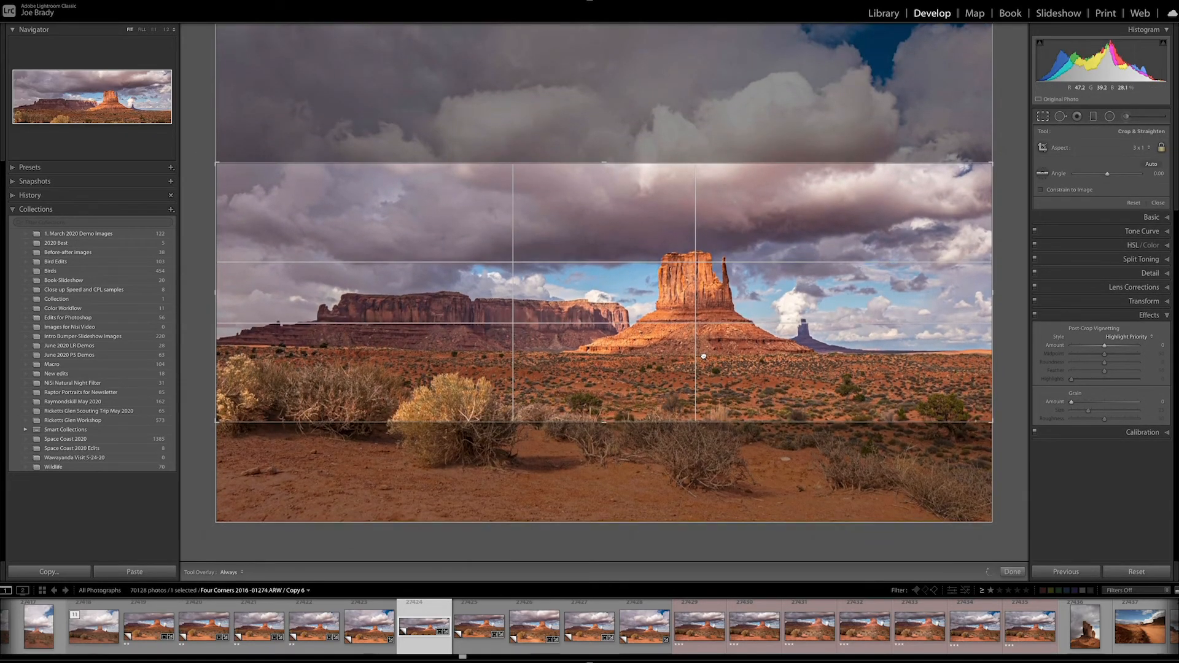
key("Return")
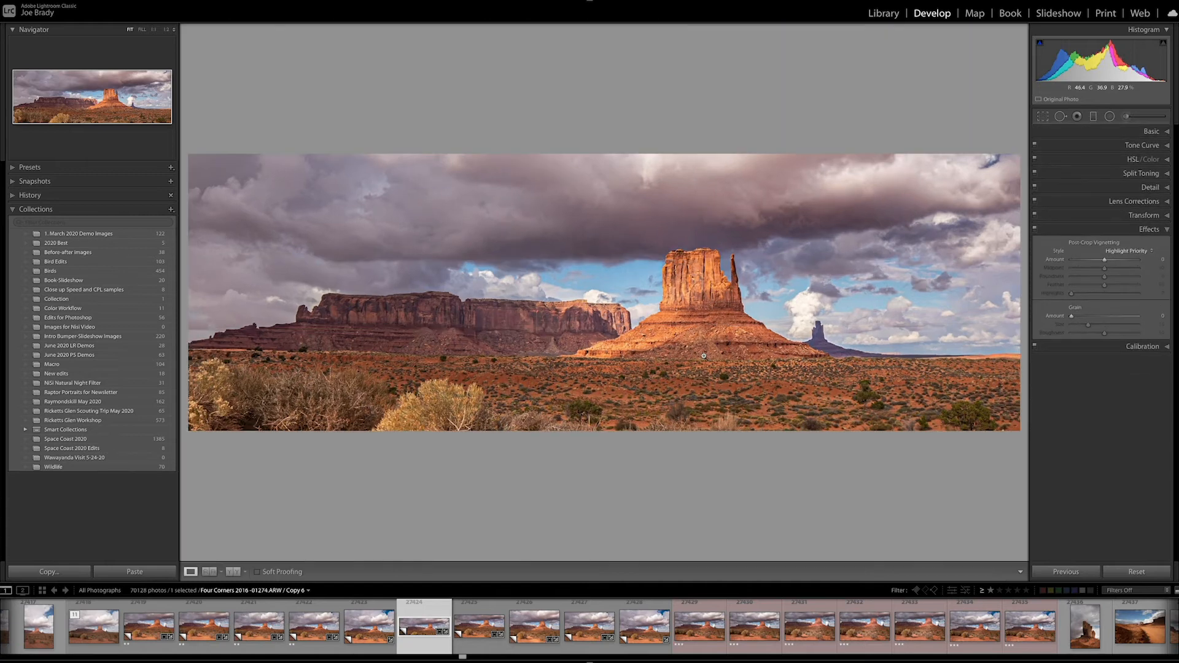
key("r")
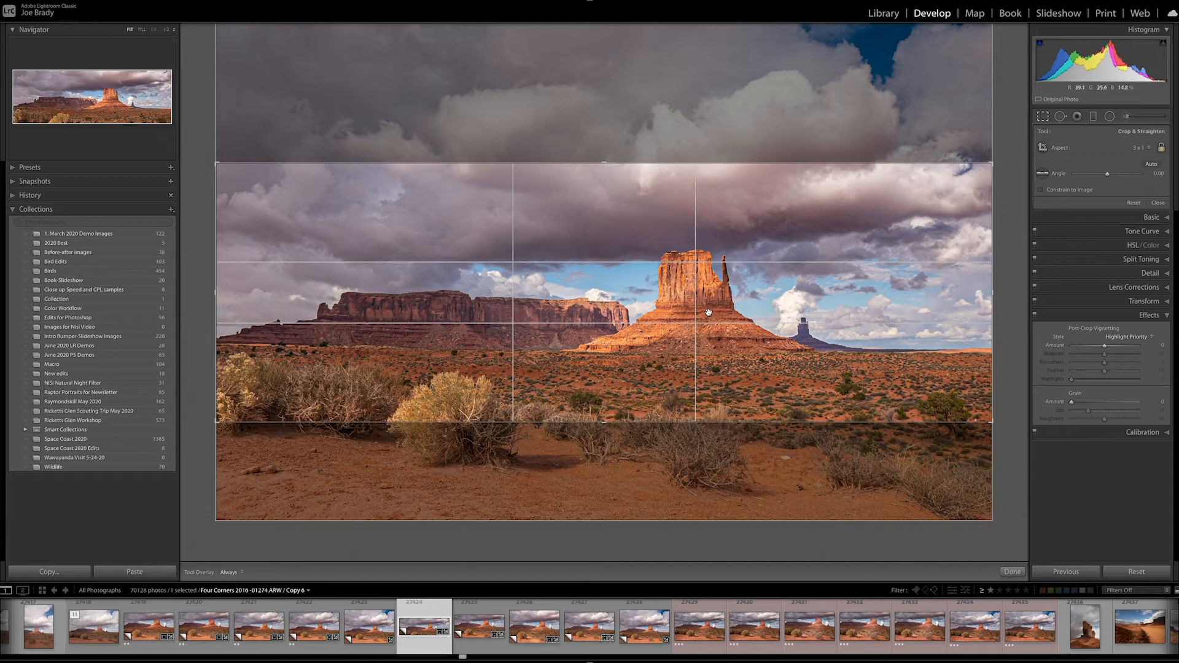
key("Return")
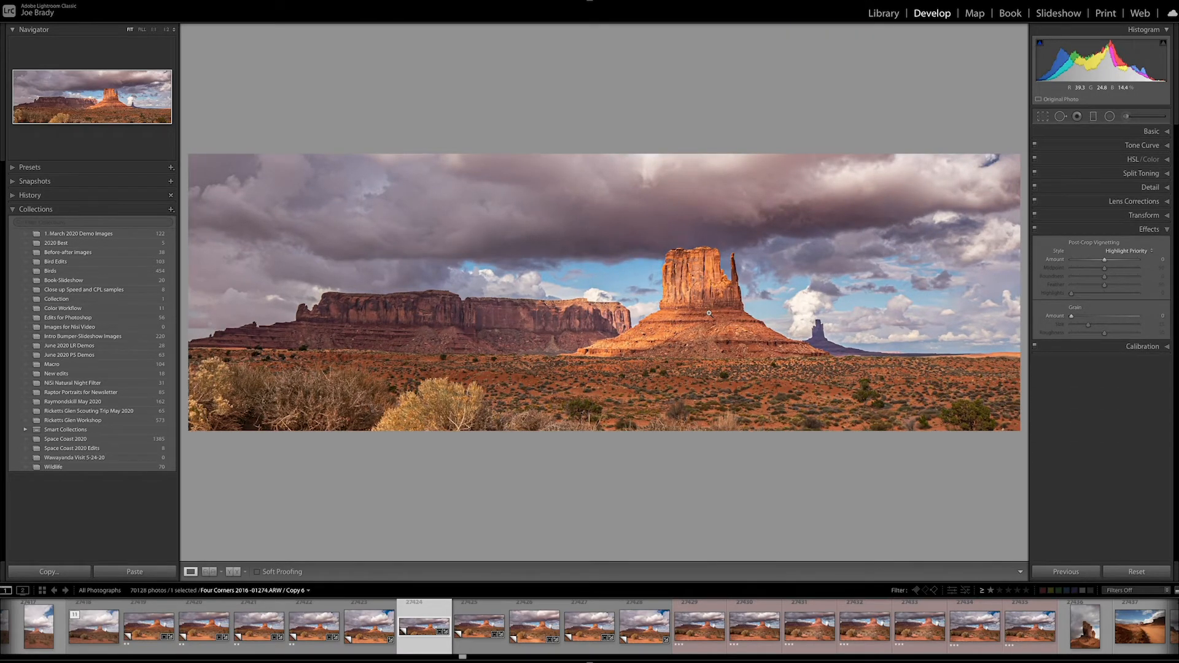
Try the 3 x 1 crop with more cloud above and only a thin strip of desert below the buttes.
key("r")
left_click_drag(741, 339, 744, 376)
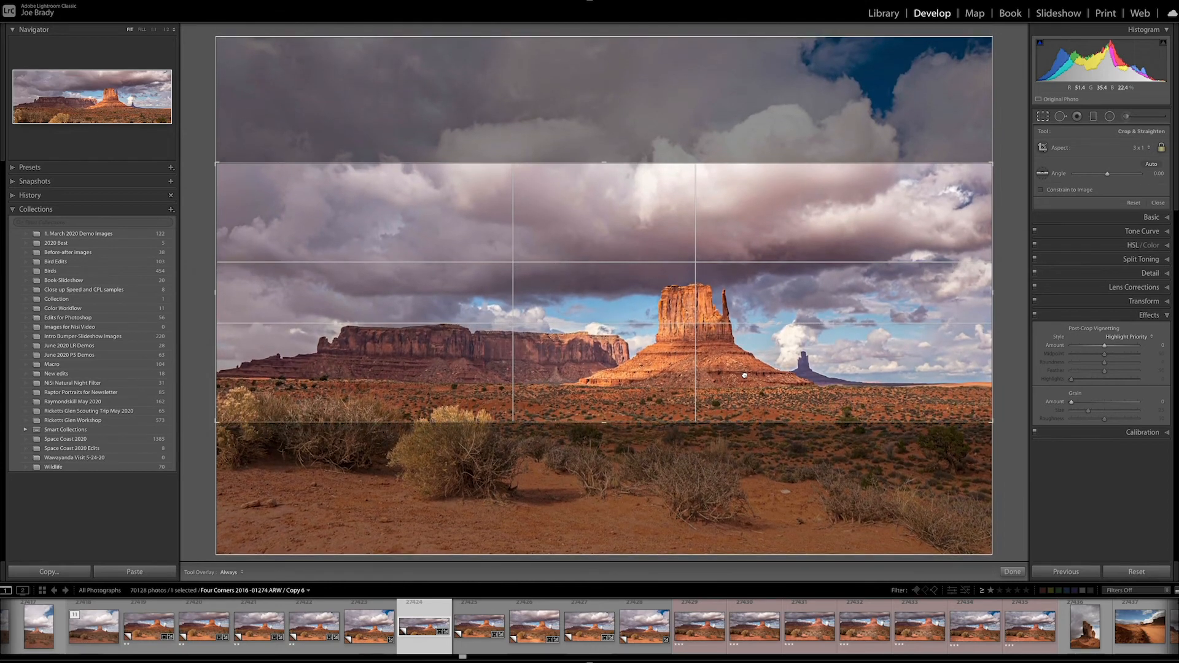
key("Return")
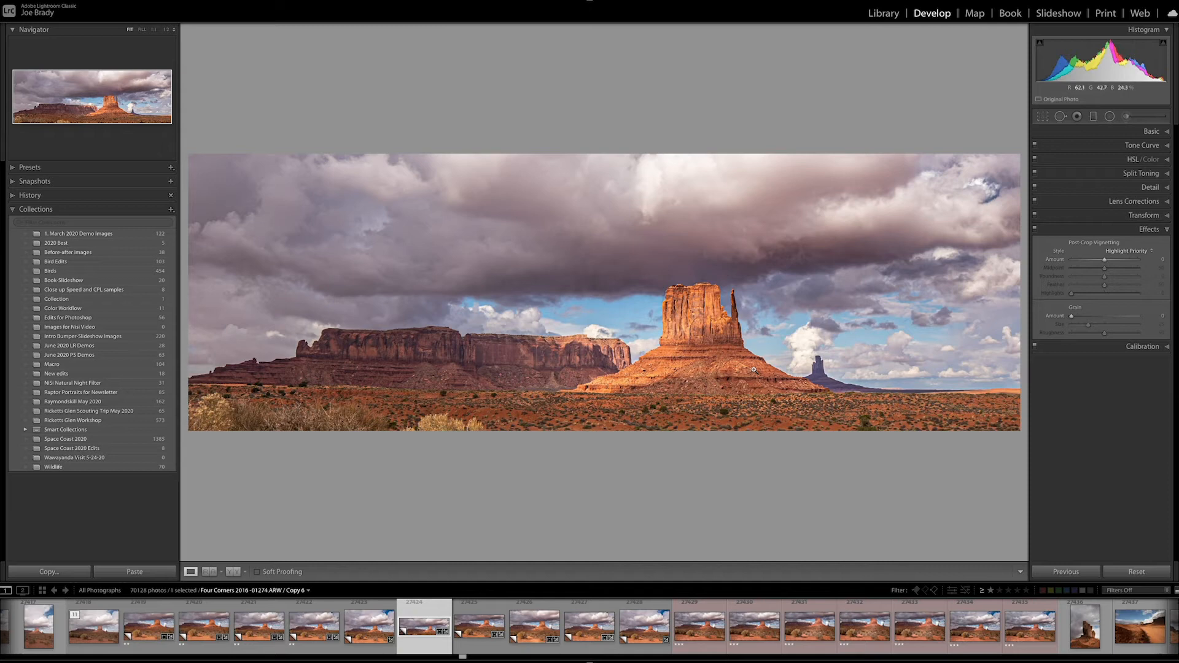
Reposition the 3 x 1 crop to bring back the foreground shrubs with less sky, and review the panorama full screen.
key("r")
left_click_drag(752, 359, 748, 322)
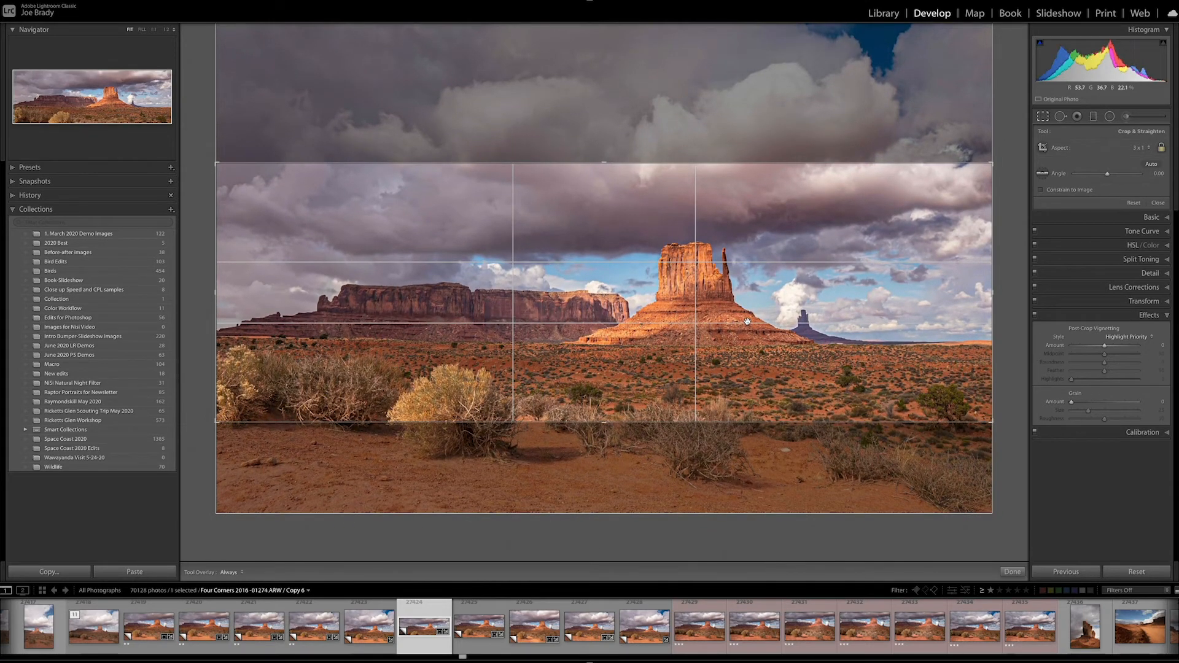
key("Return")
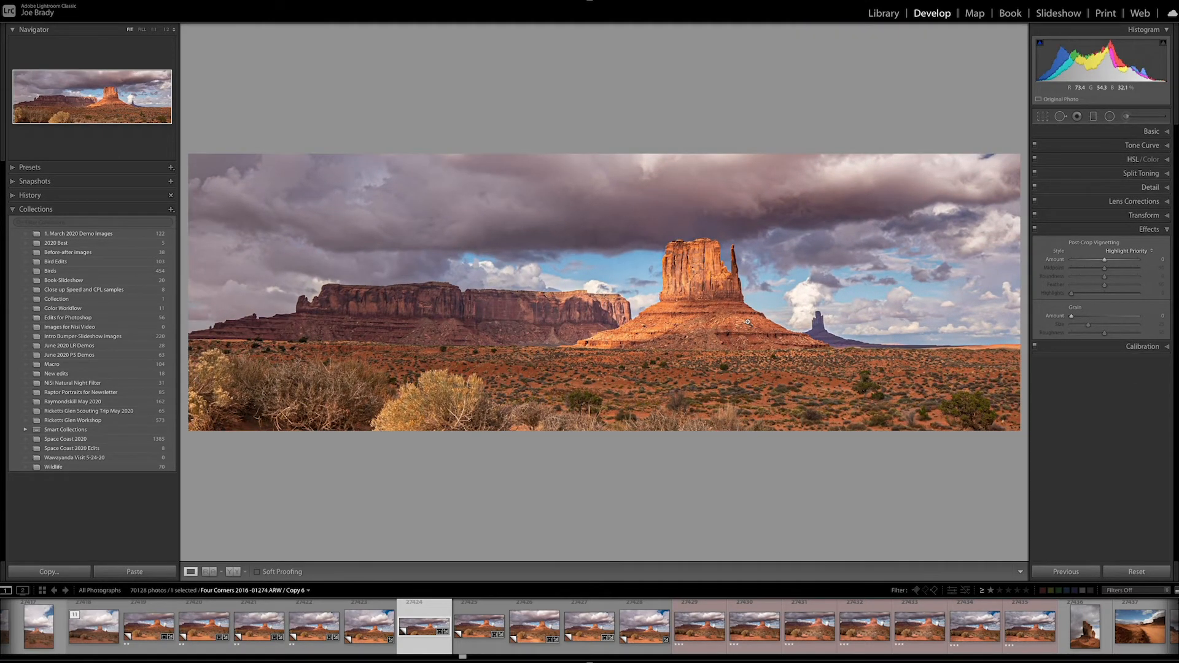
key("f")
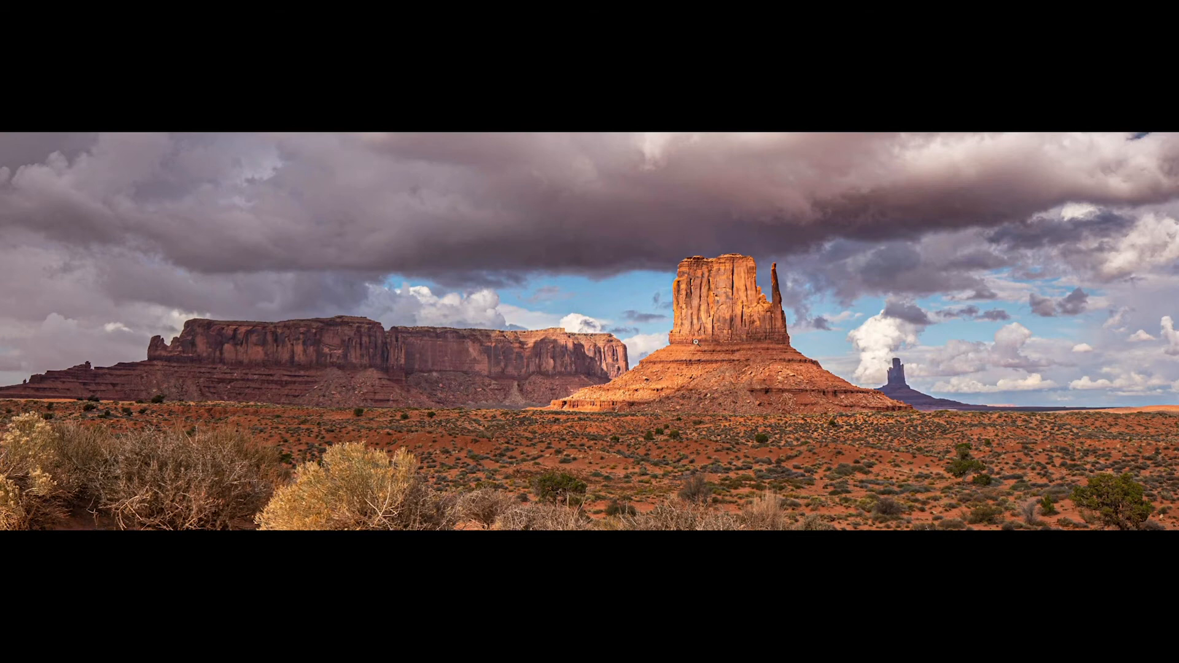
key("f")
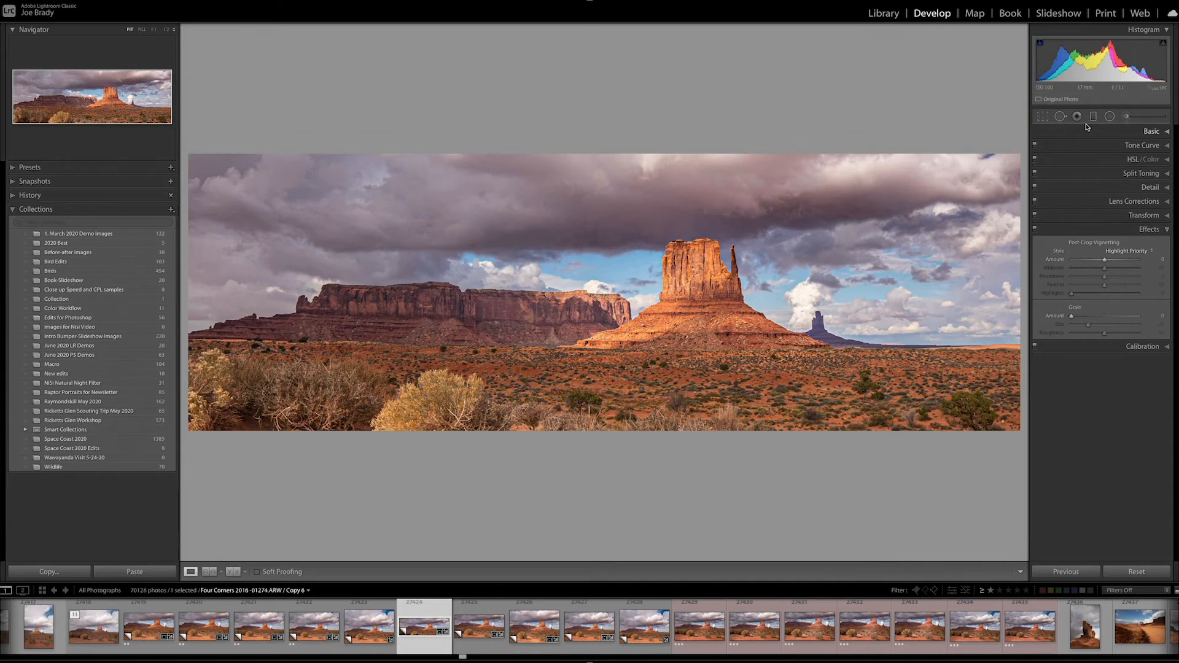
Add a nearly vertical graduated filter over the panorama's right edge, lowering its Exposure slightly and its Highlights.
left_click(1093, 117)
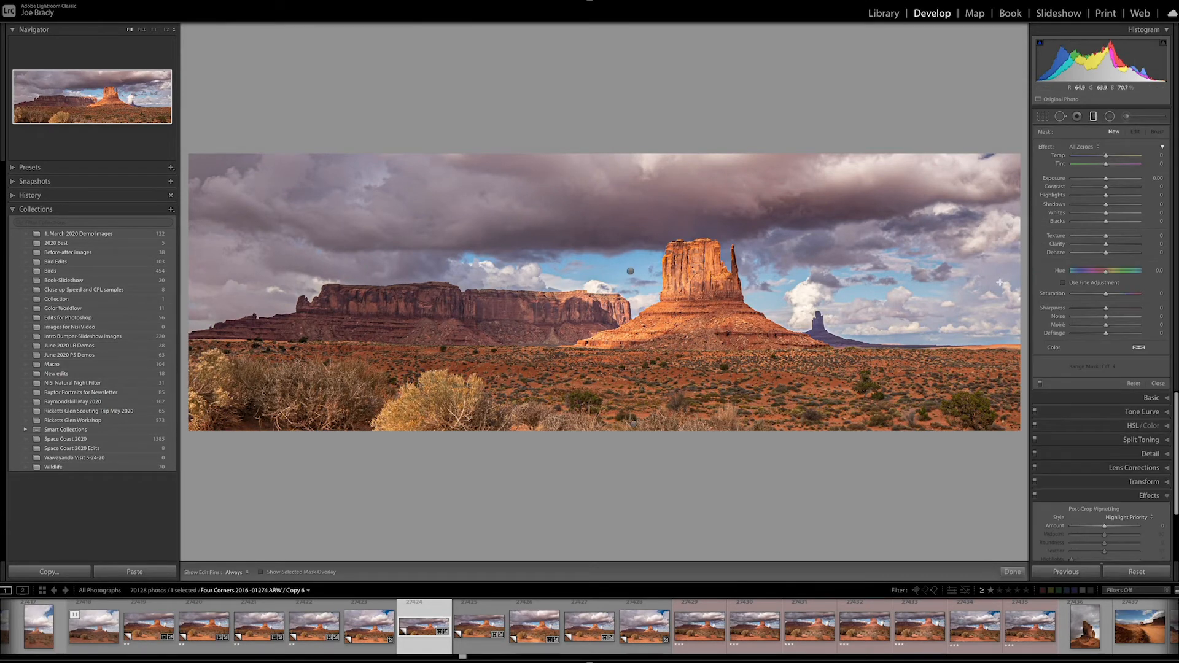
left_click_drag(955, 283, 1003, 280)
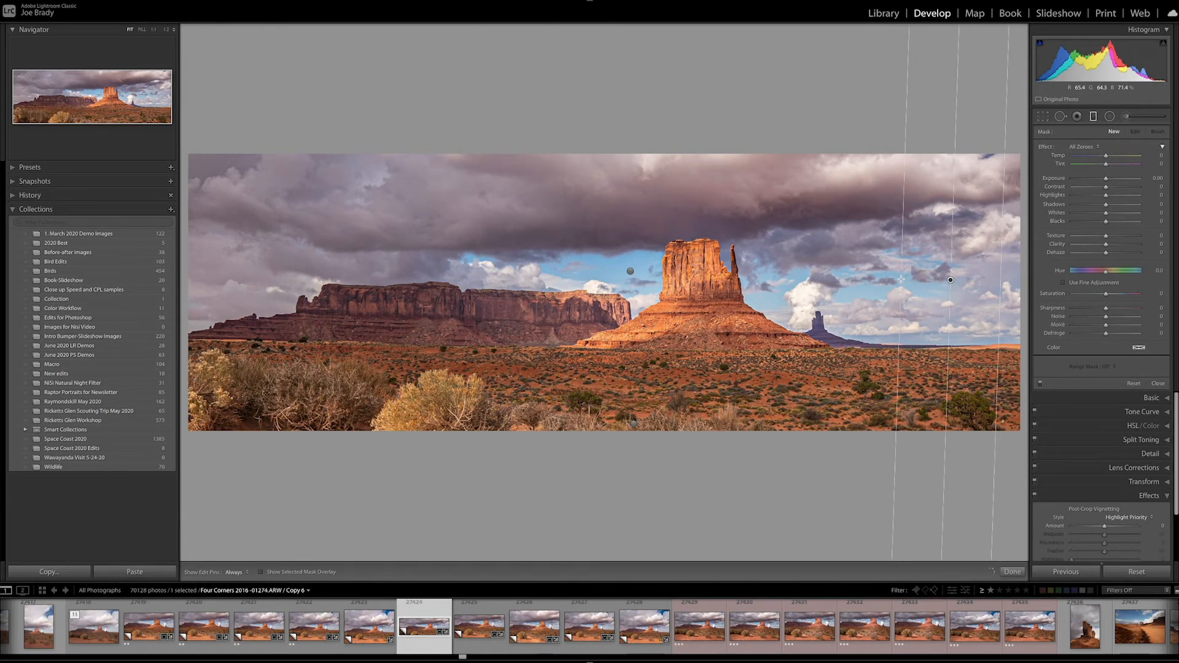
left_click_drag(1105, 195, 1098, 195)
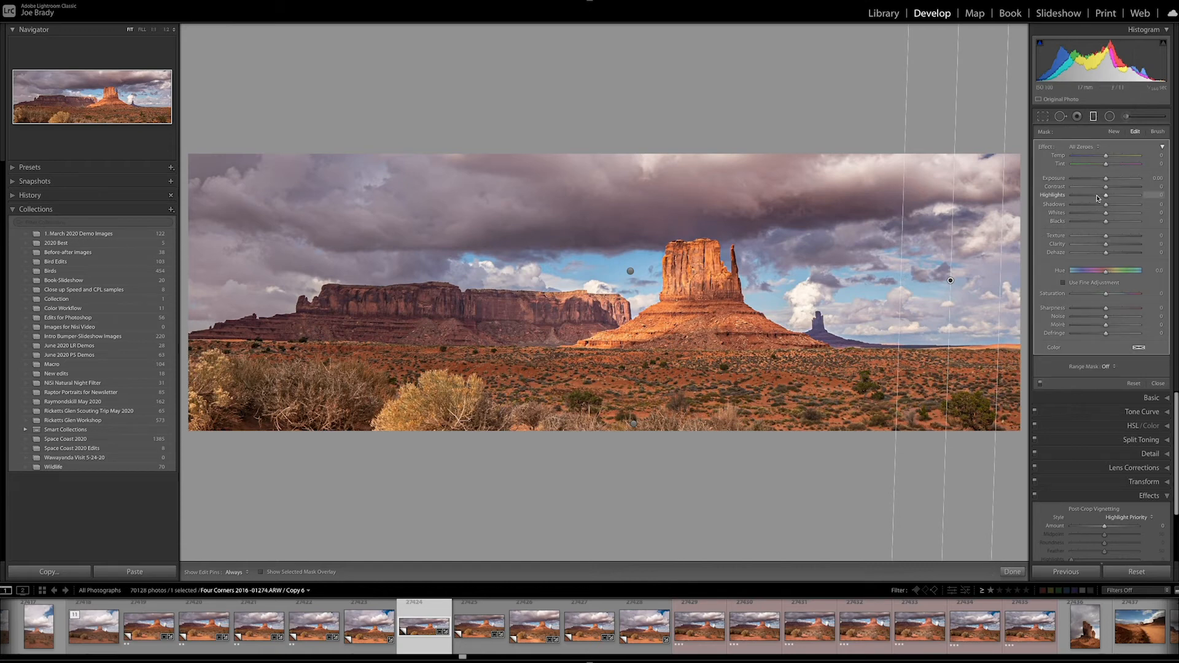
left_click_drag(1106, 179, 1105, 182)
left_click_drag(1098, 195, 1086, 197)
left_click(1012, 572)
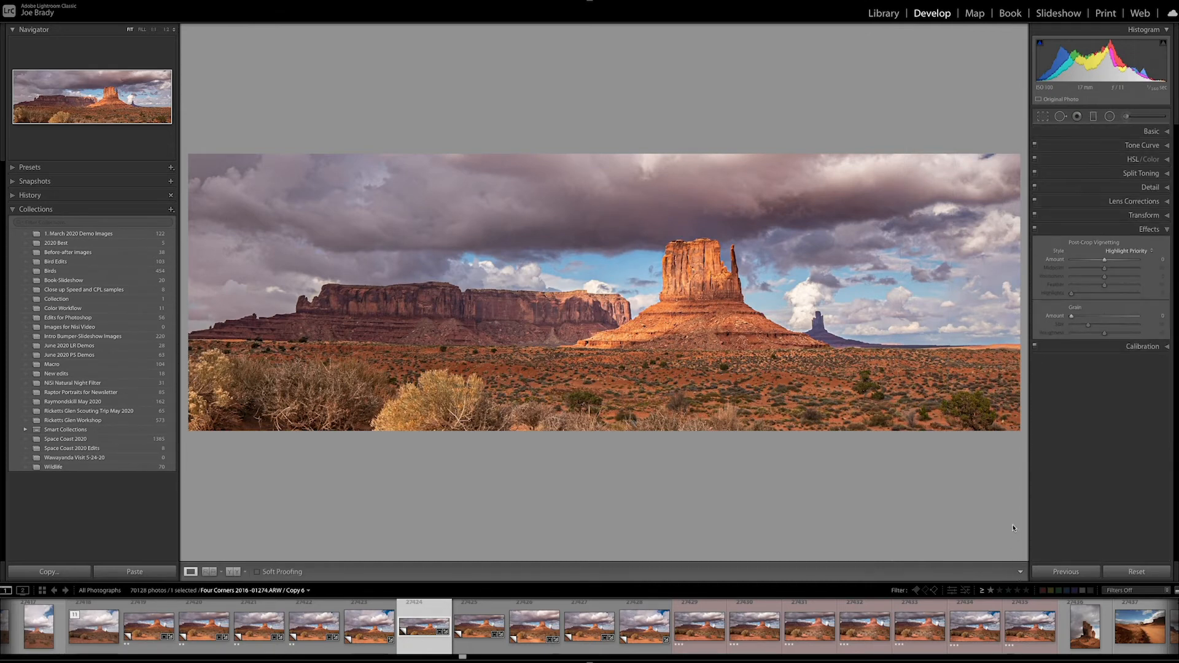